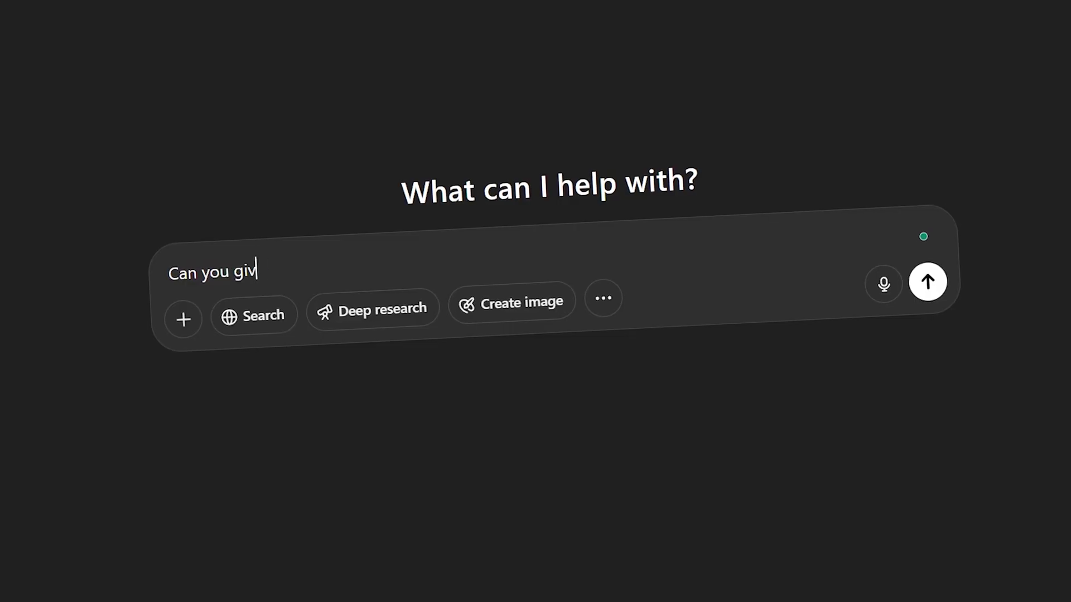
Write a request for image-generator prompts for a consistent animation of a modern house in the pine mountains
{"action": "type", "text": "e me prompts to use in an image gen"}
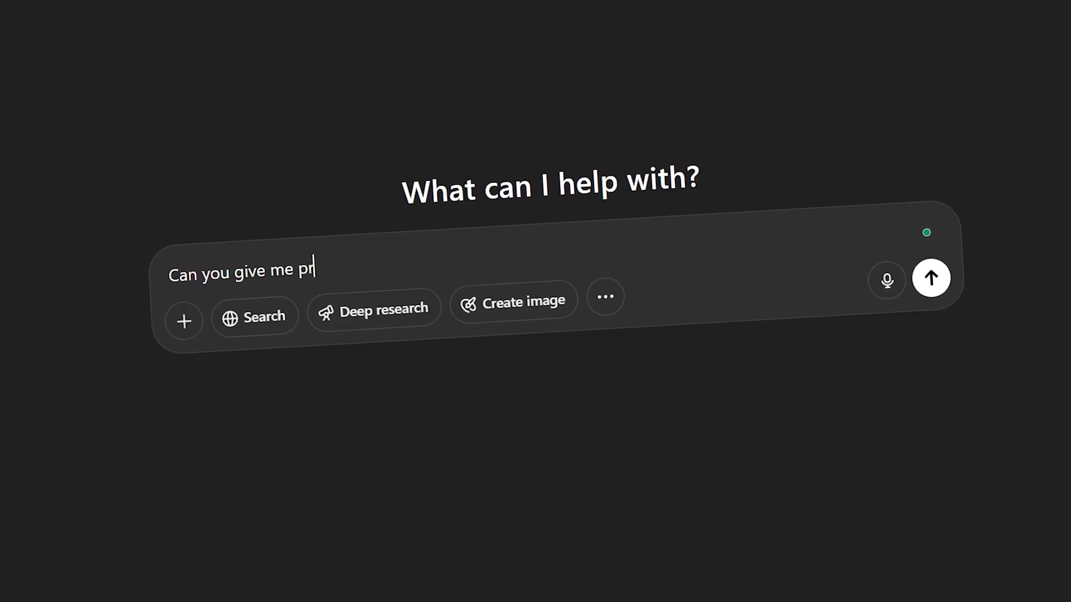
{"action": "type", "text": "erator for a consistent animation of"}
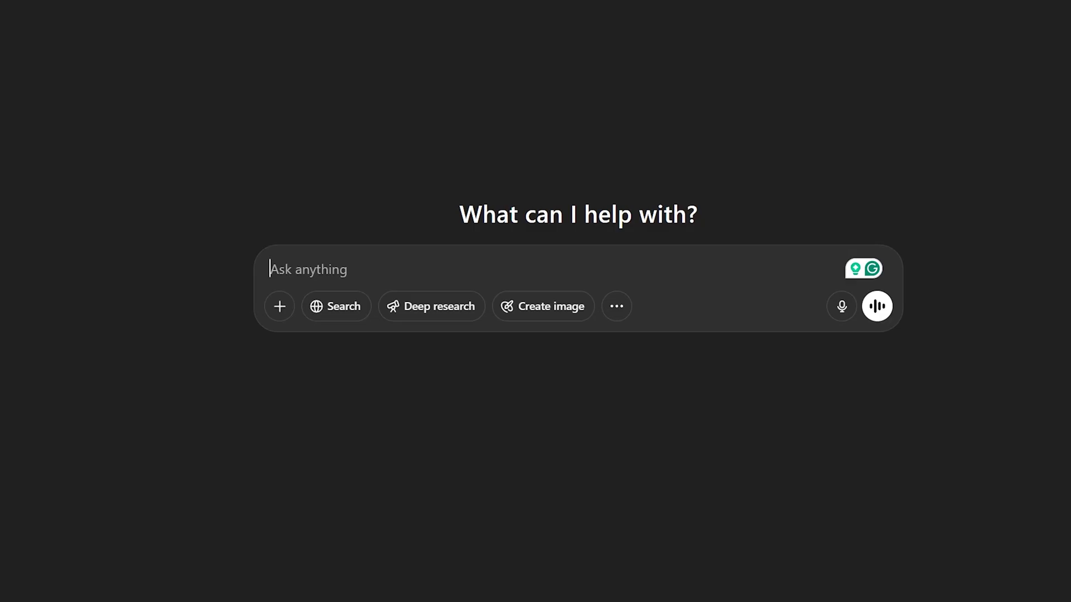
{"action": "type", "text": "Can you give me prompts to use i"}
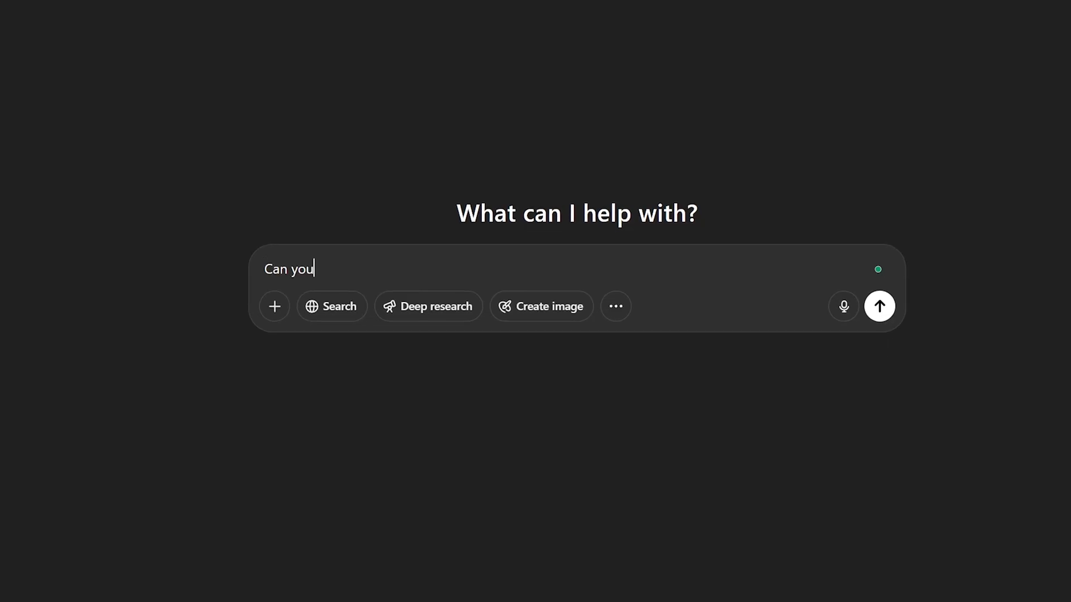
{"action": "type", "text": "n an image generator for a consisten"}
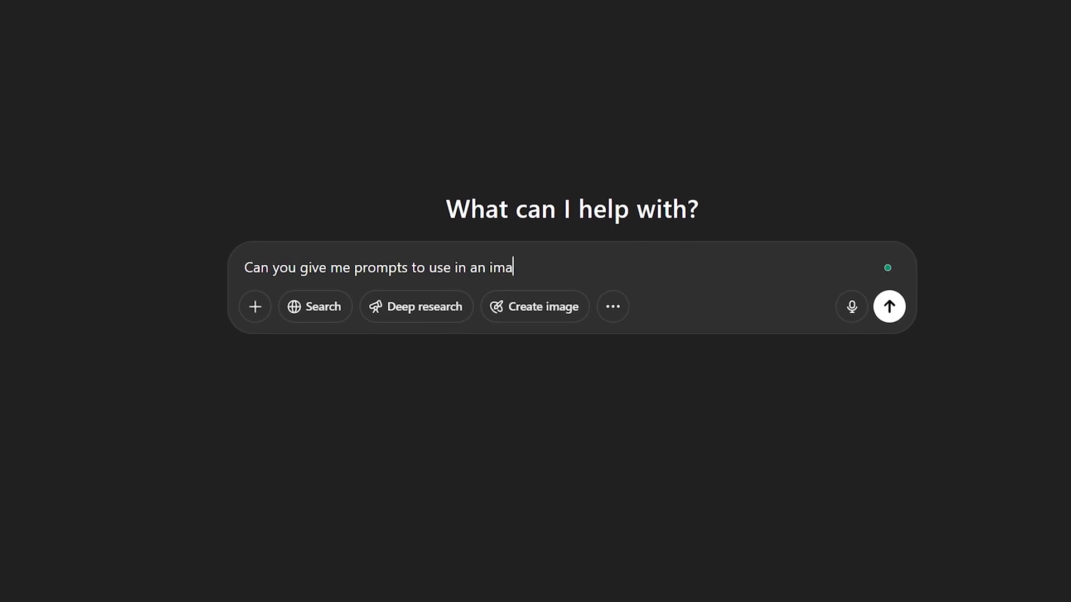
{"action": "type", "text": "t animation of a modern house in"}
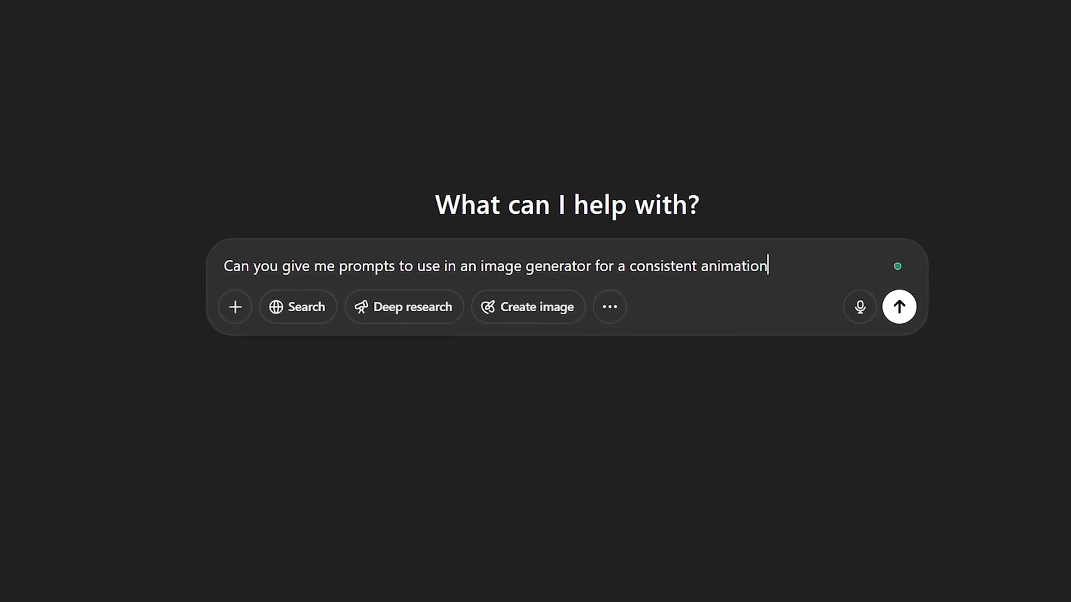
{"action": "type", "text": " the pine mountains?"}
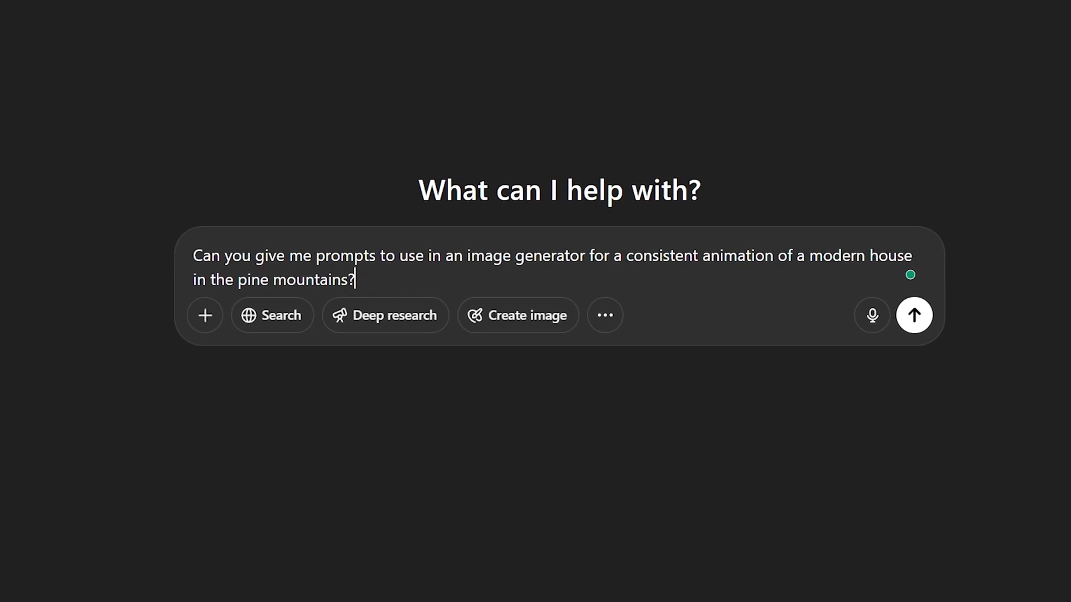
Add the scene sequence, starting with an aerial view of a Jeep Wrangler TJ driving along a pine forest road, submit it and read the suggested prompts
{"action": "type", "text": "I imagined it like this:  - It starts with an aerial view of a Jeep Wrangler TJ driving along a pine forest road - Ground-level Jeep passes by - Then we reveal the house, modern, earthy materials, blending into the environment - Next, a close-up of the door slowly opening - Then we step inside, a living room with floor-to-ceiling windows showing the forest - Shot of a cozy bedroom scene - And finally, an evening shot of the outdoor patio with lanterns"}
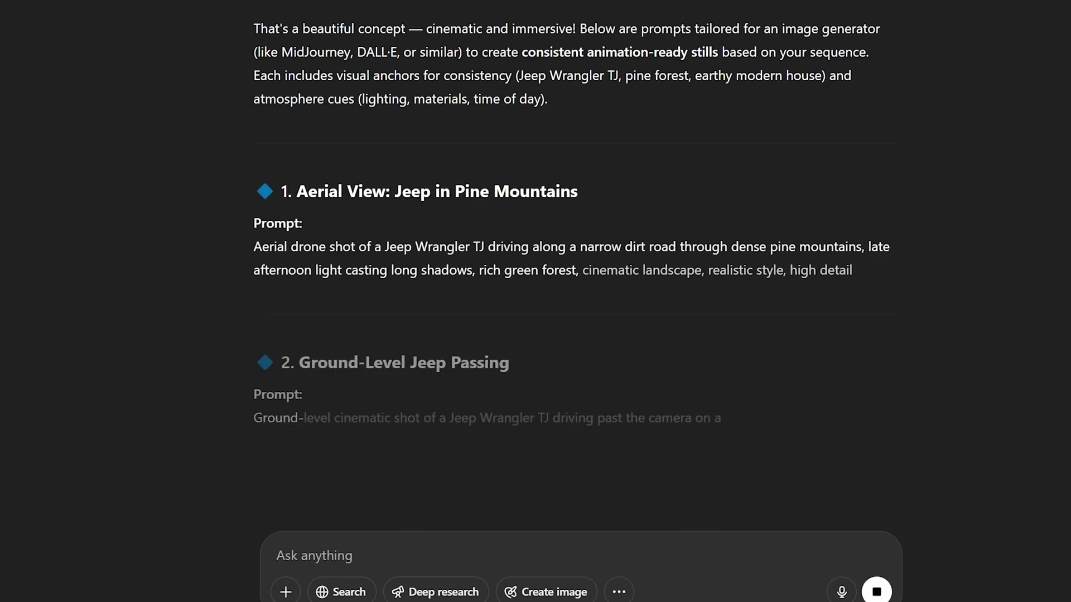
{"action": "scroll", "coordinate": [549, 120], "scroll_direction": "down", "scroll_amount": 15}
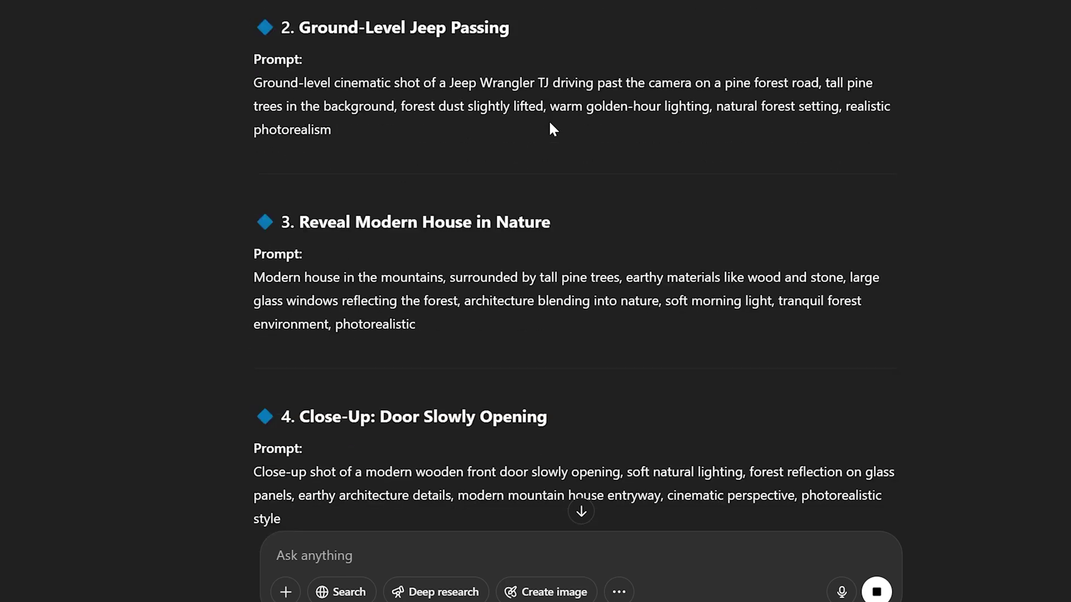
{"action": "scroll", "coordinate": [575, 251], "scroll_direction": "down", "scroll_amount": 2}
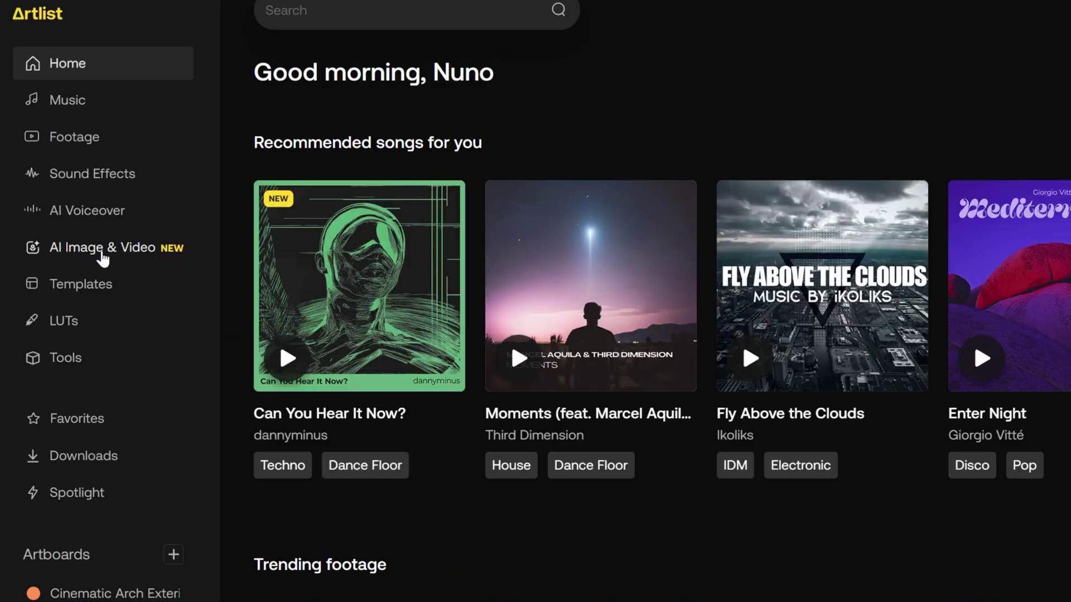
Switch to Artlist's AI Image & Video generator and set the output to landscape 16:9 with 3 images
{"action": "left_click", "coordinate": [103, 258]}
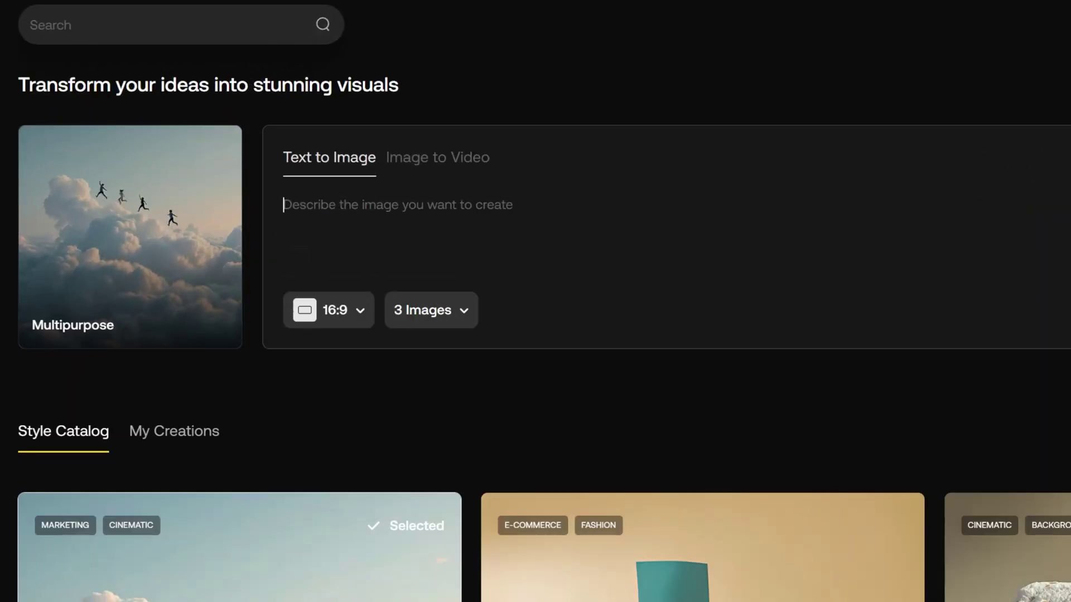
{"action": "left_click", "coordinate": [343, 316]}
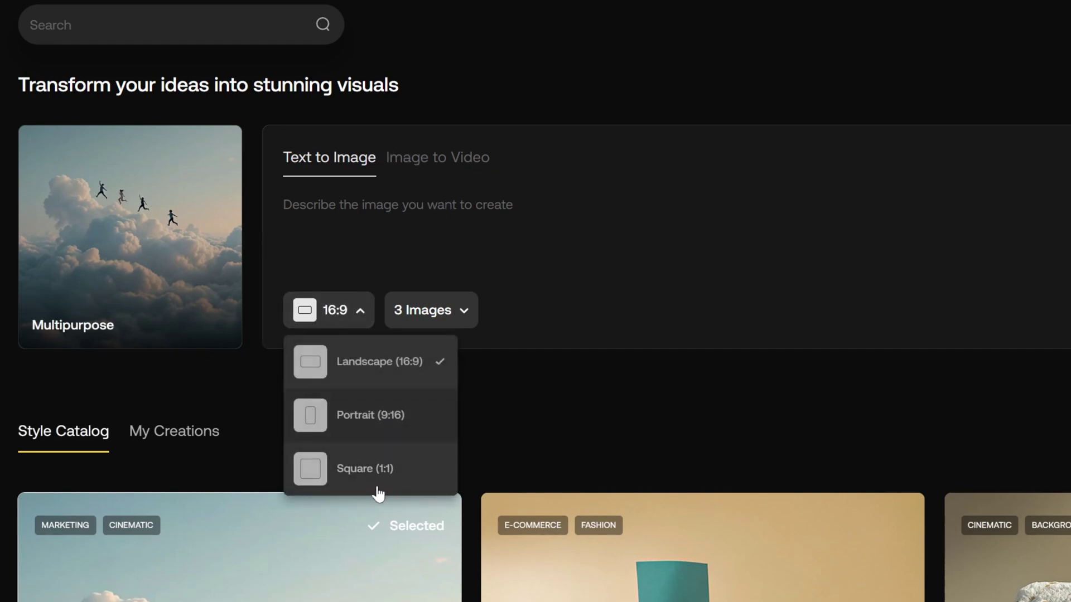
{"action": "left_click", "coordinate": [402, 366]}
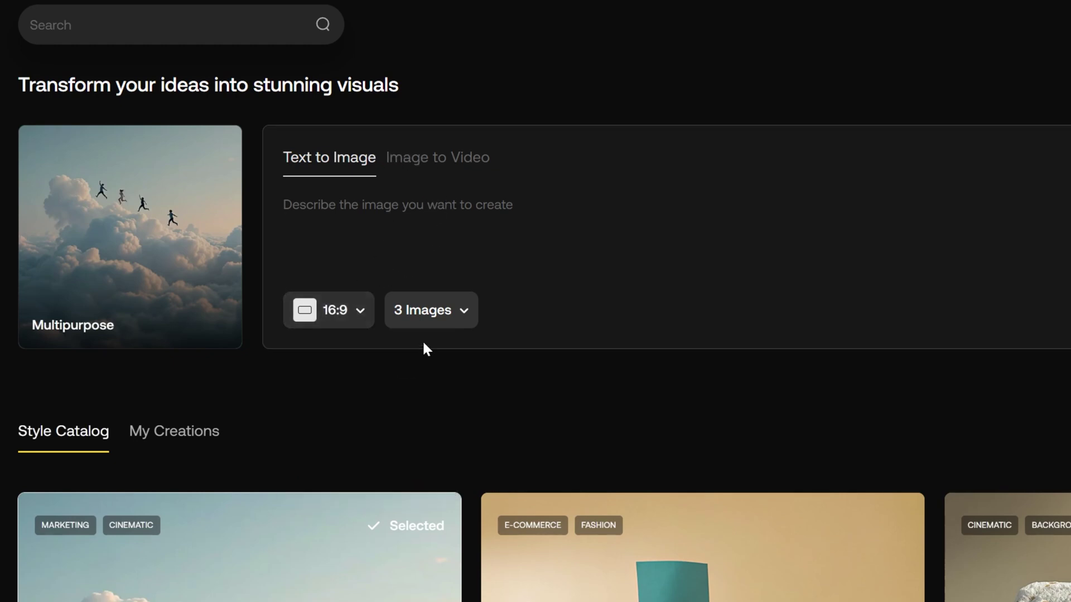
{"action": "left_click", "coordinate": [441, 312]}
{"action": "left_click", "coordinate": [427, 356]}
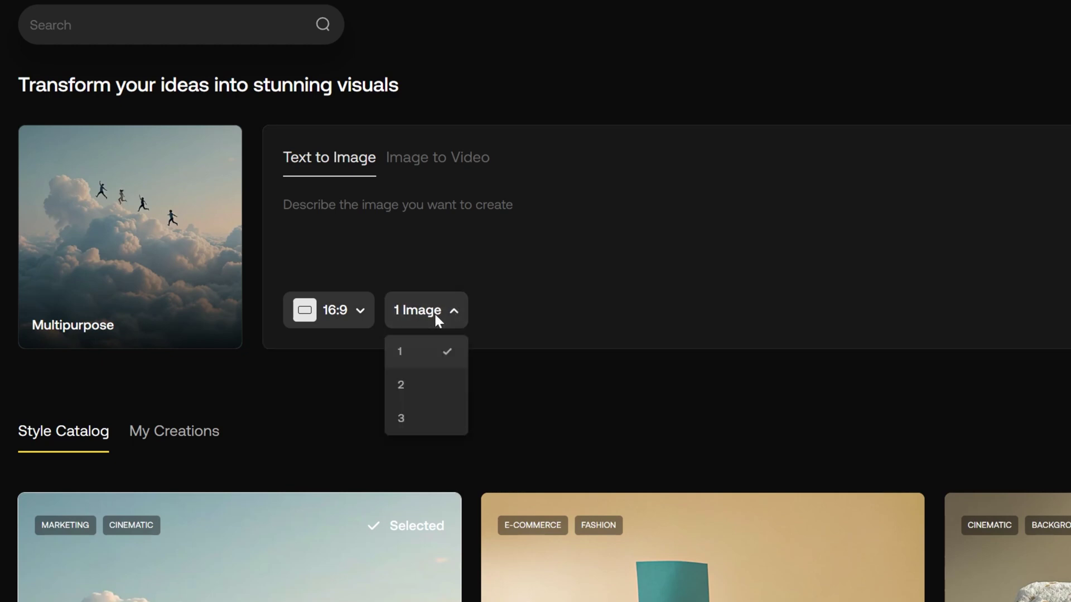
{"action": "left_click", "coordinate": [432, 418]}
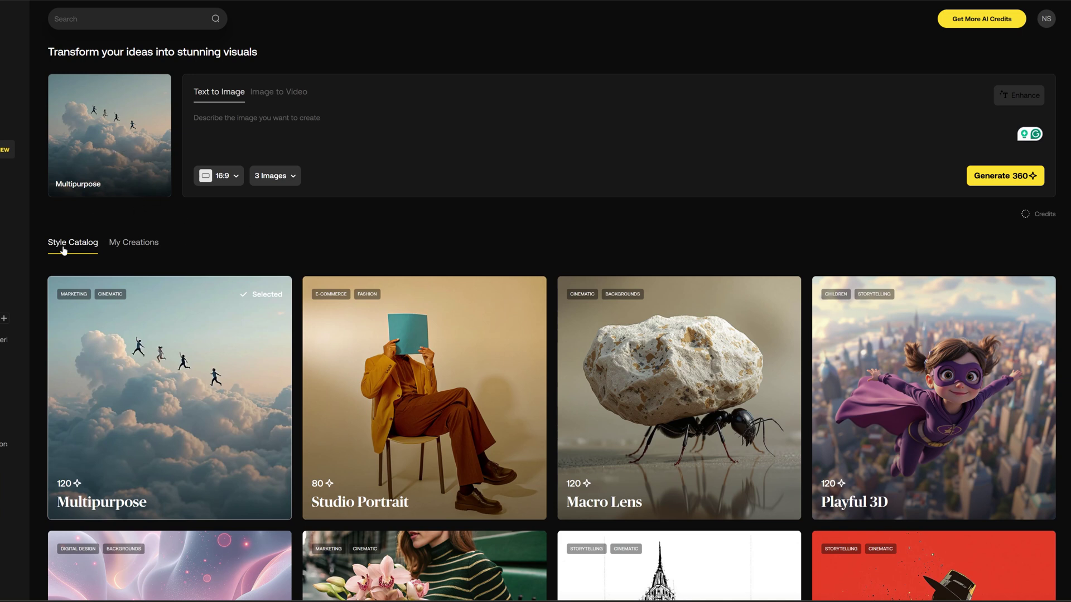
Browse the style catalog and examine the sample assets generated with the Cinematic Earth style
{"action": "scroll", "coordinate": [267, 234], "scroll_direction": "down", "scroll_amount": 7}
{"action": "scroll", "coordinate": [291, 241], "scroll_direction": "down", "scroll_amount": 2}
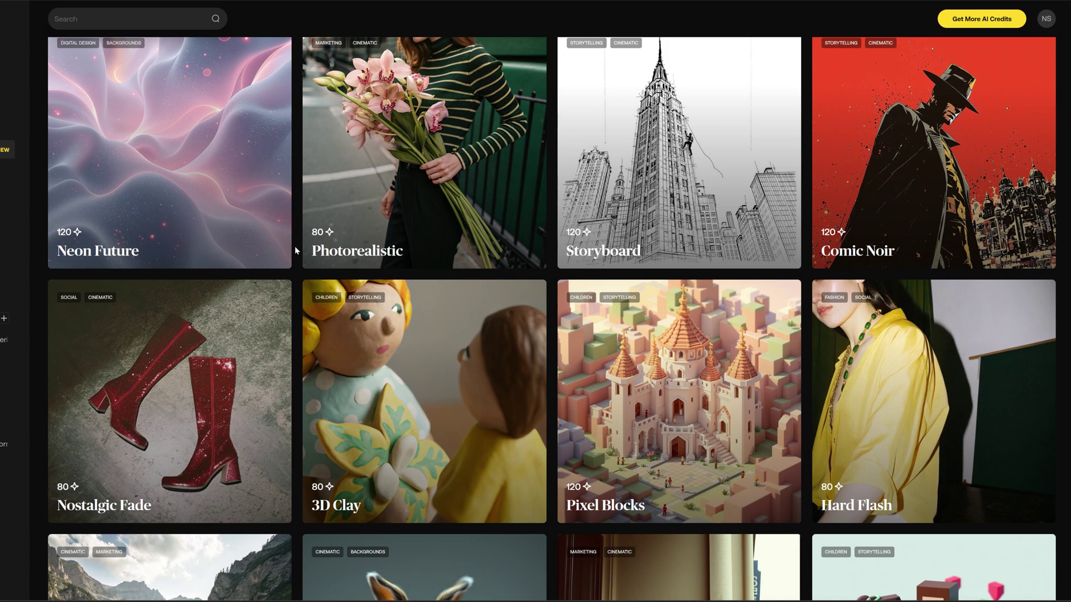
{"action": "scroll", "coordinate": [295, 246], "scroll_direction": "up", "scroll_amount": 6}
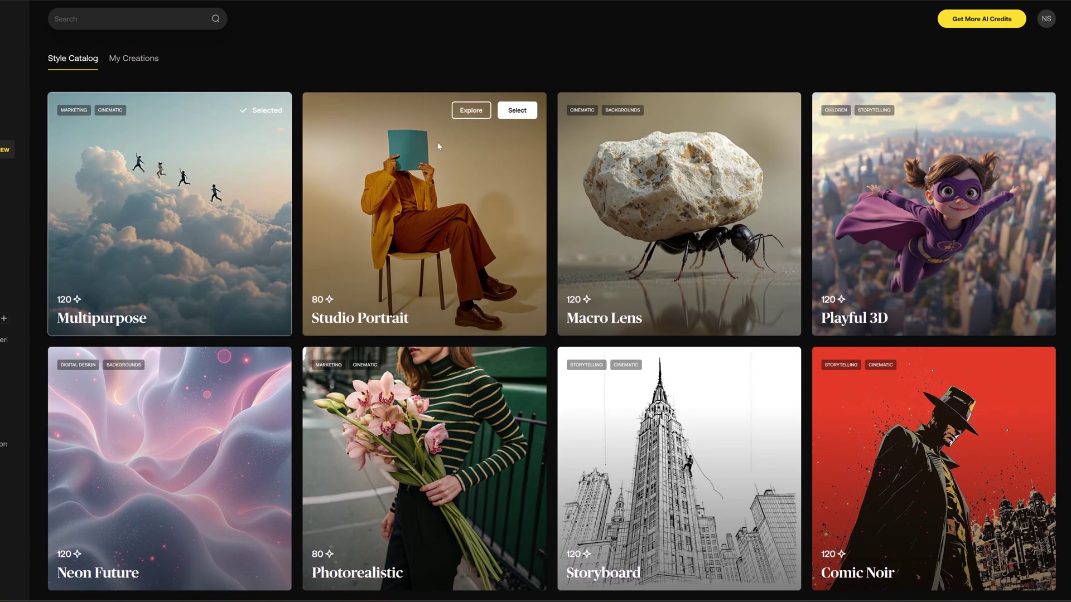
{"action": "scroll", "coordinate": [438, 168], "scroll_direction": "down", "scroll_amount": 4}
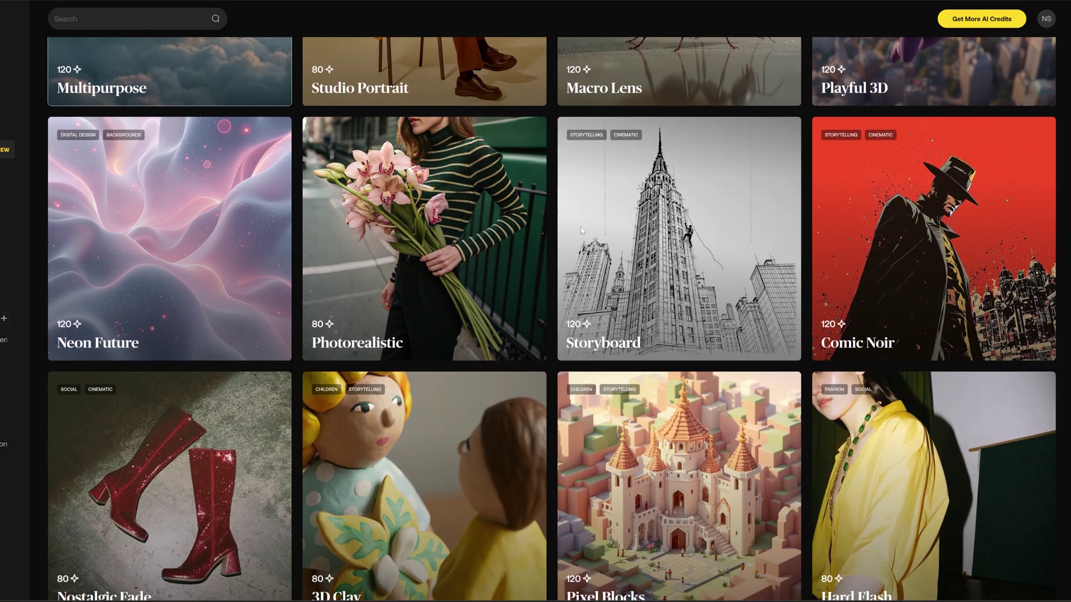
{"action": "scroll", "coordinate": [673, 190], "scroll_direction": "down", "scroll_amount": 9}
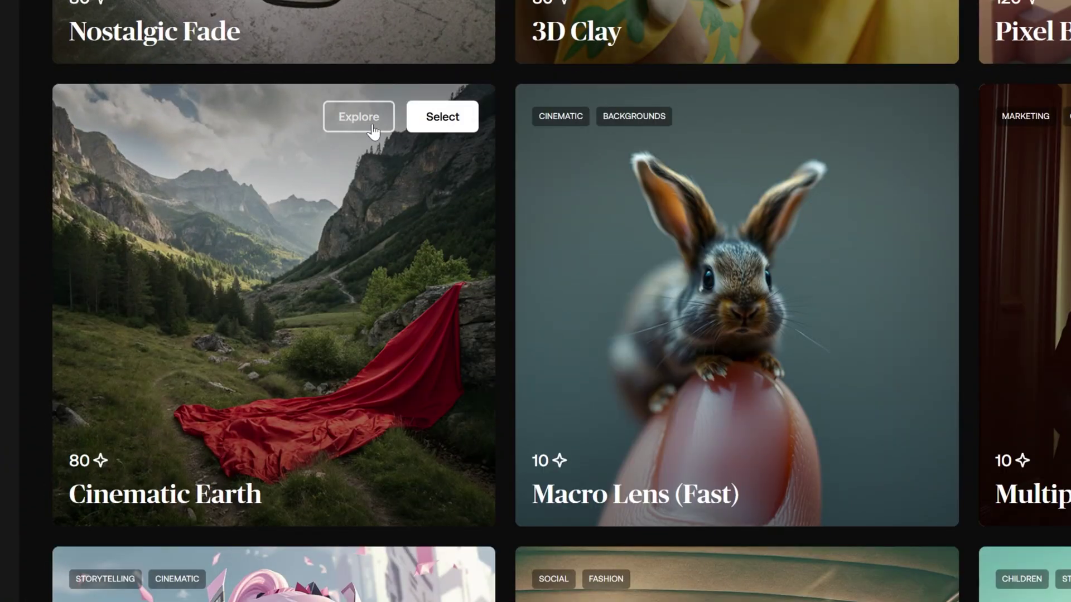
{"action": "left_click", "coordinate": [371, 127]}
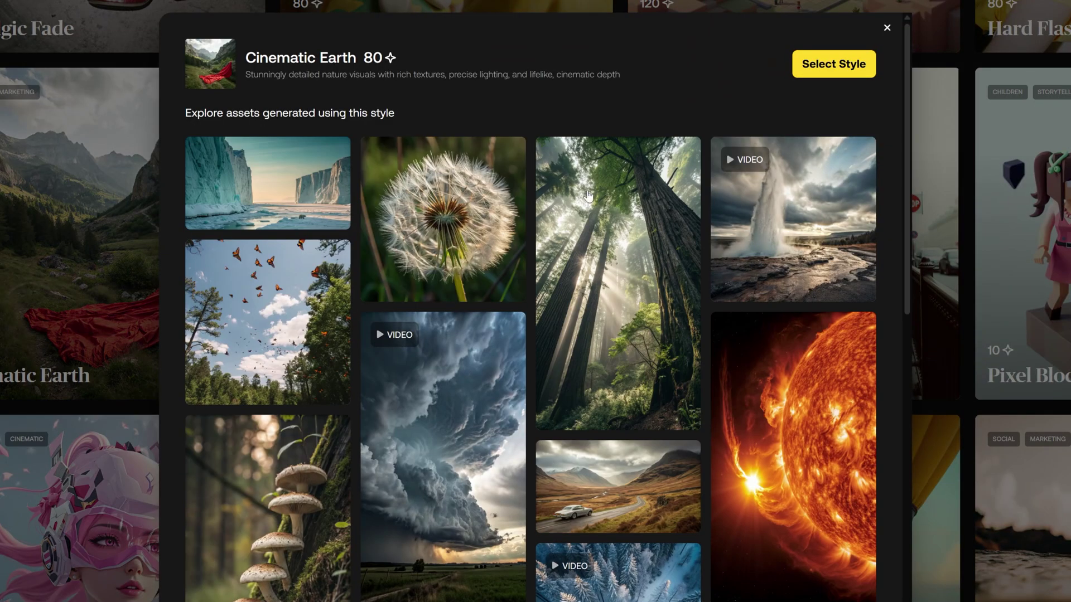
{"action": "scroll", "coordinate": [614, 212], "scroll_direction": "down", "scroll_amount": 5}
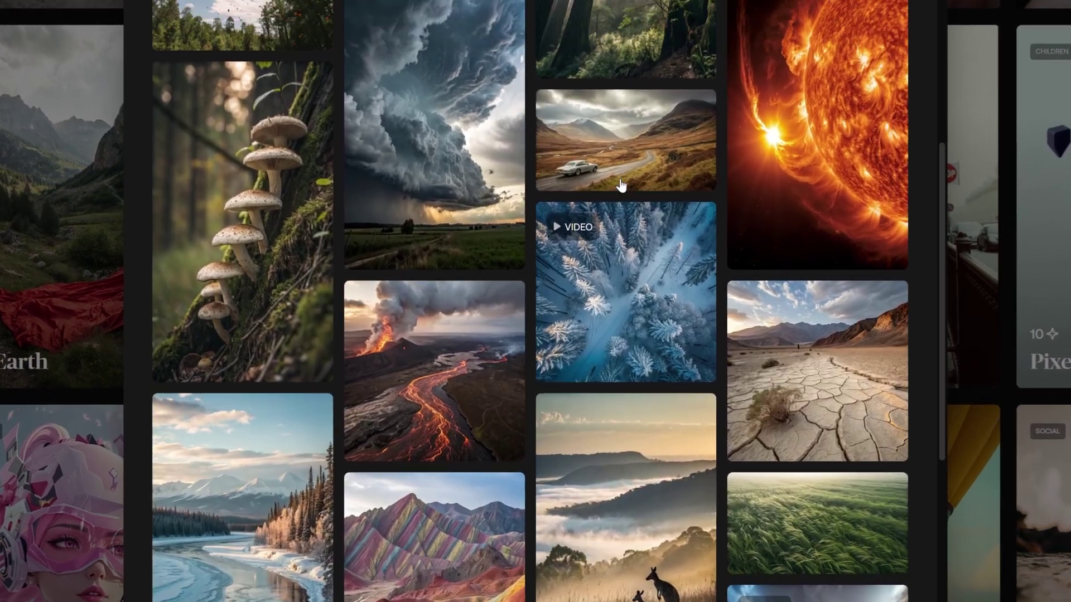
{"action": "scroll", "coordinate": [621, 186], "scroll_direction": "down", "scroll_amount": 5}
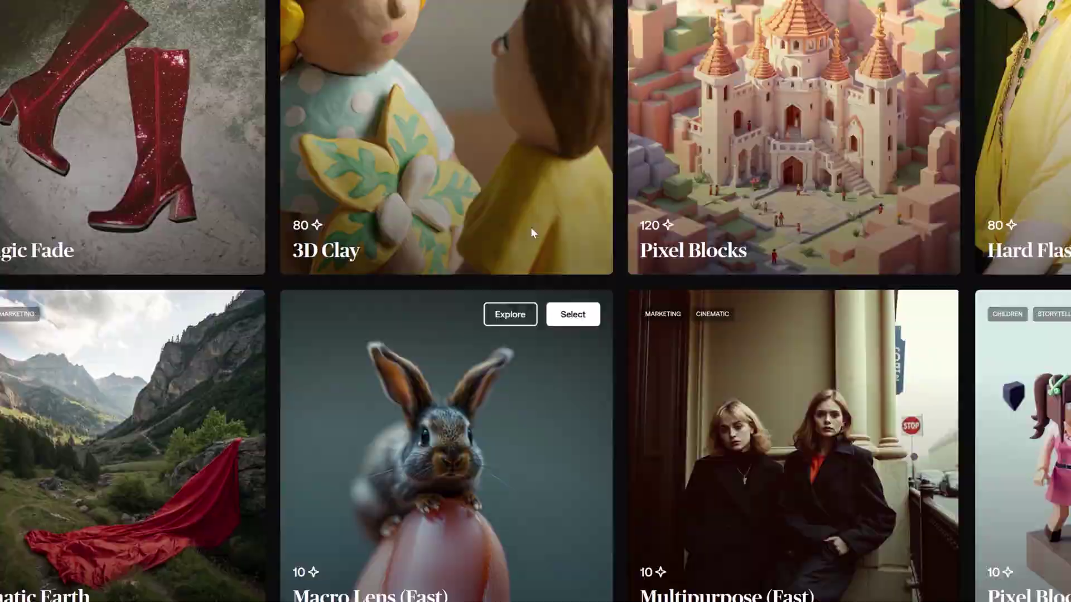
Select the Photorealistic style from the catalog for the image generation
{"action": "scroll", "coordinate": [530, 226], "scroll_direction": "up", "scroll_amount": 8}
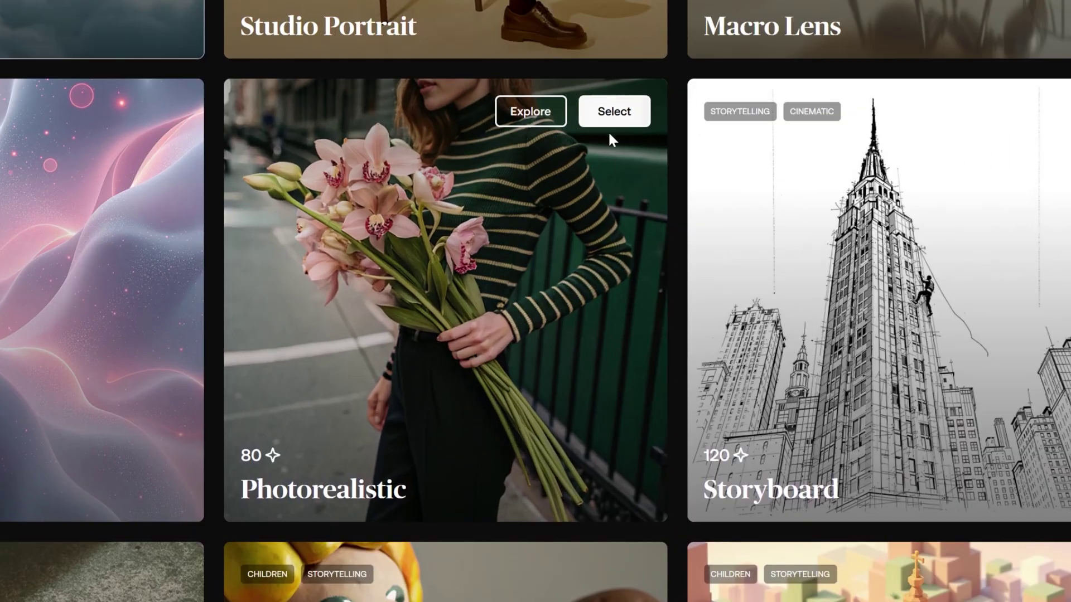
{"action": "left_click", "coordinate": [627, 115]}
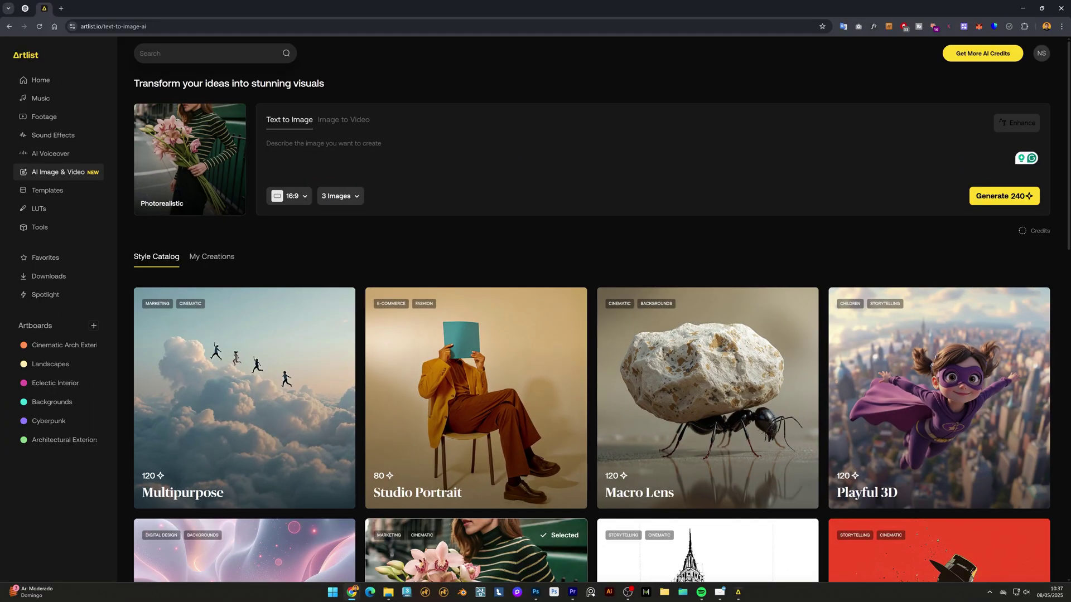
Begin the prompt: a modern house built with rich earthy materials, dark timber, stone, rust-toned metal, nestled in a pine forest, mountains in the background, golden hour lighting
{"action": "type", "text": "modern house built with"}
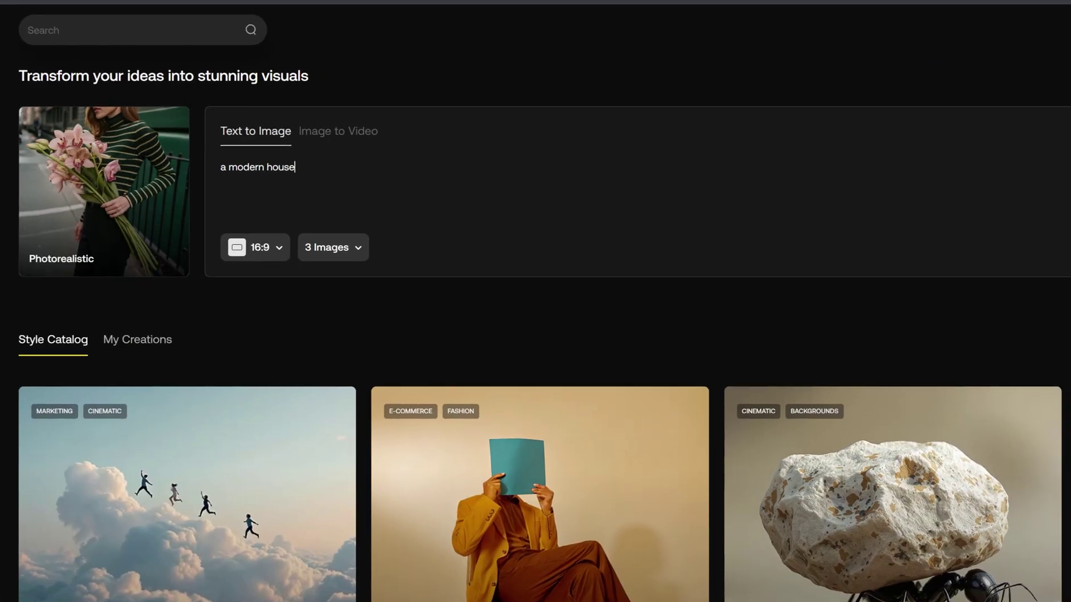
{"action": "type", "text": " rich earthy materials, dark timber,"}
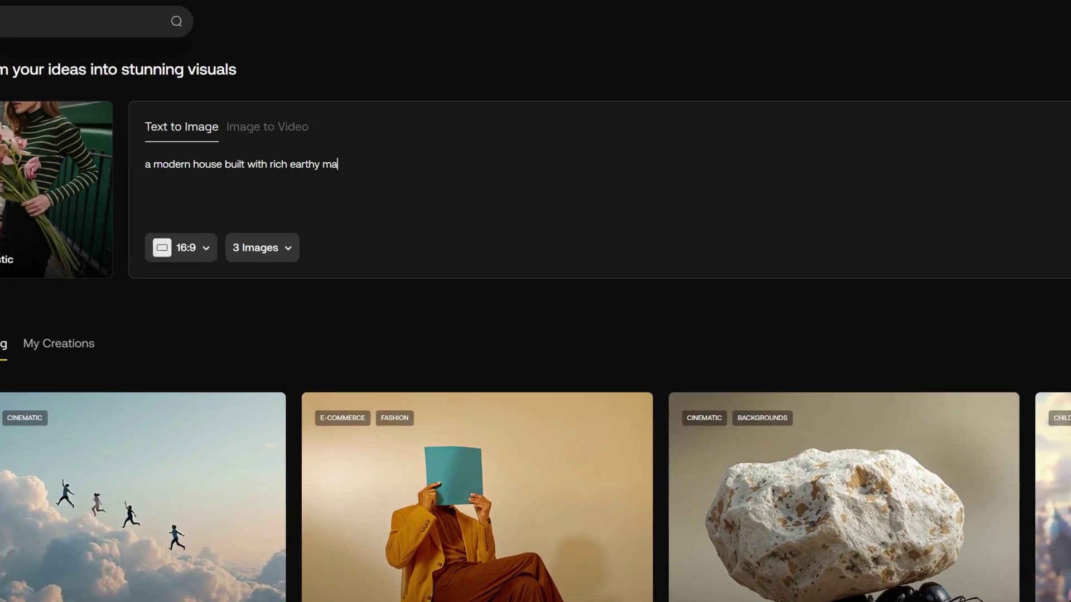
{"action": "type", "text": " stone, and rust-toned metal, "}
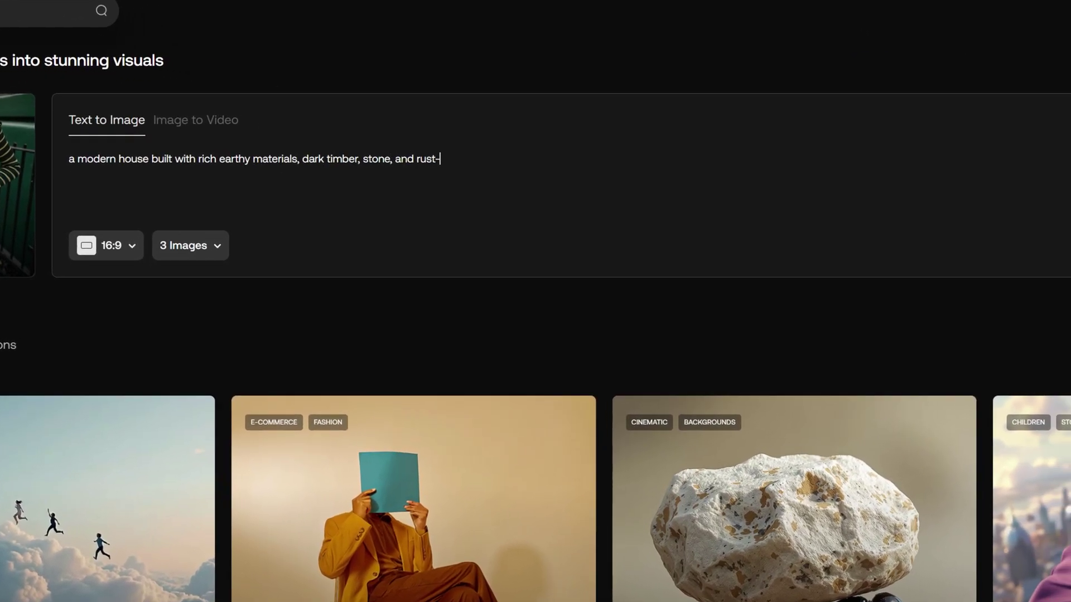
{"action": "type", "text": "nestled in a pine forest, mounta"}
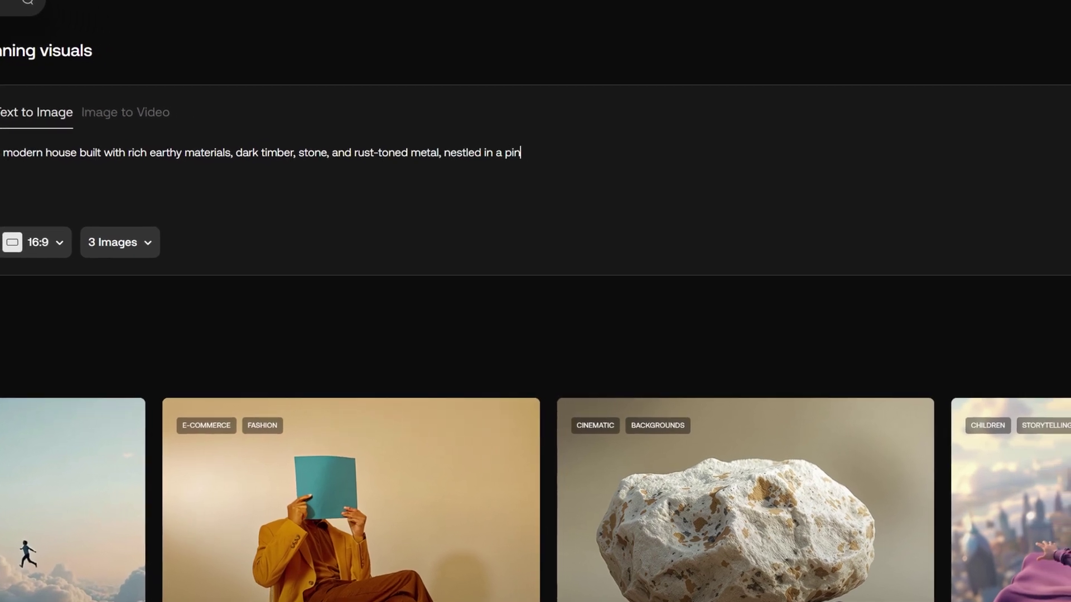
{"action": "type", "text": "ins in the background, holden hour li"}
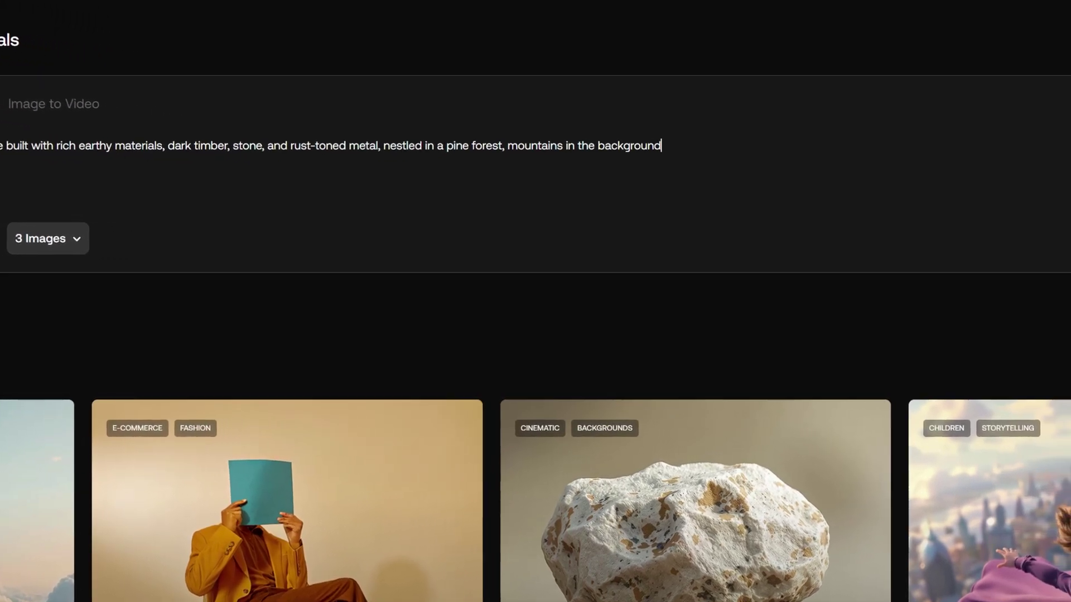
Complete the prompt with large floor to ceiling windows reflecting the trees, seamless integration into the landscape, dramatic shadows and soft glow, and generate the images
{"action": "type", "text": "ghting, large floor to ceiling "}
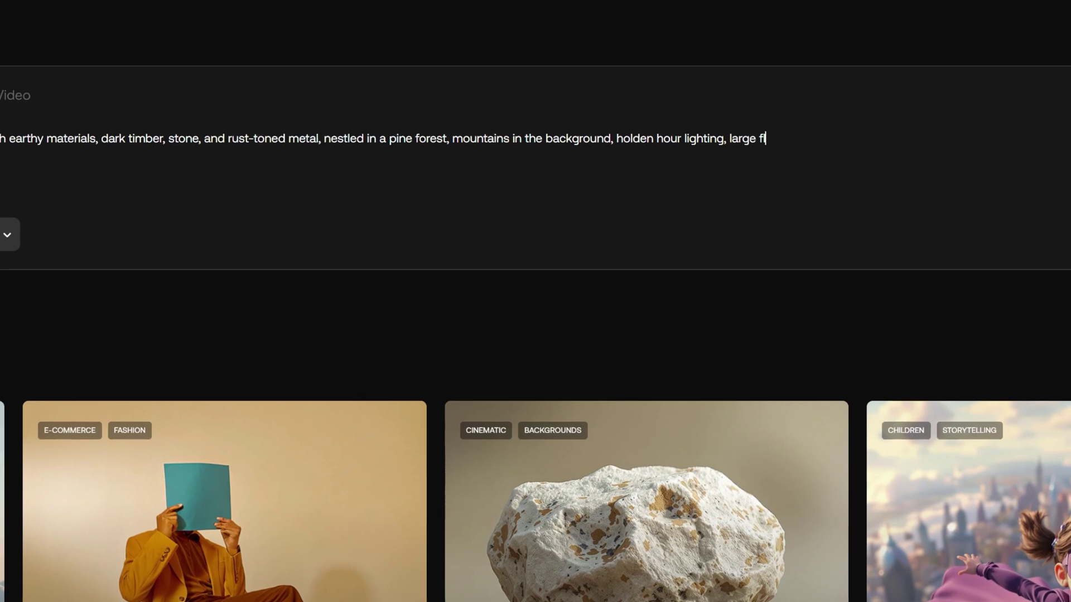
{"action": "type", "text": "windows reflecting the tree"}
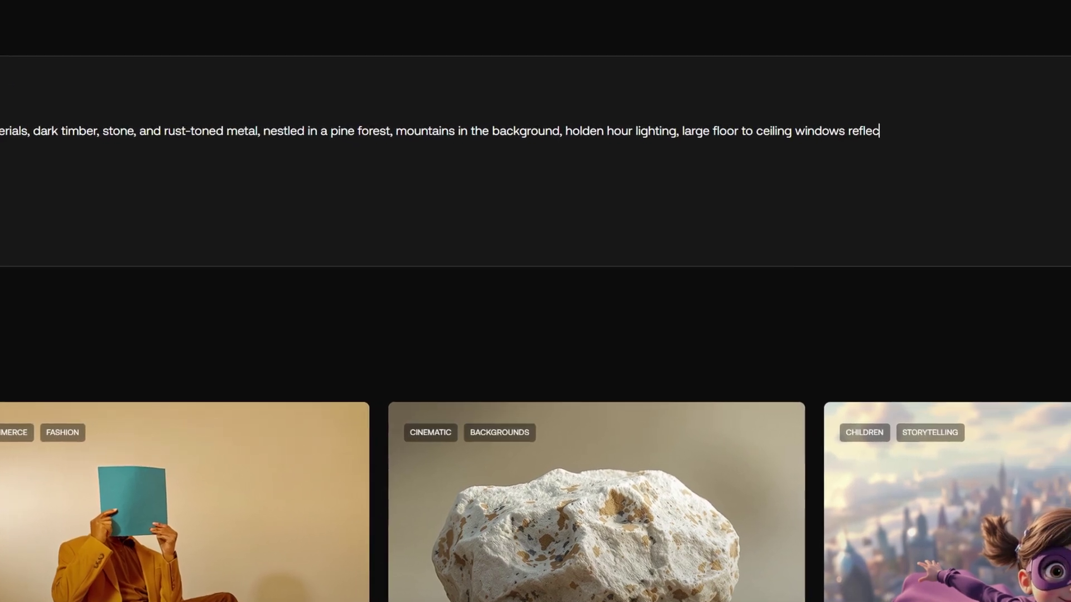
{"action": "type", "text": "s, seamless integration in"}
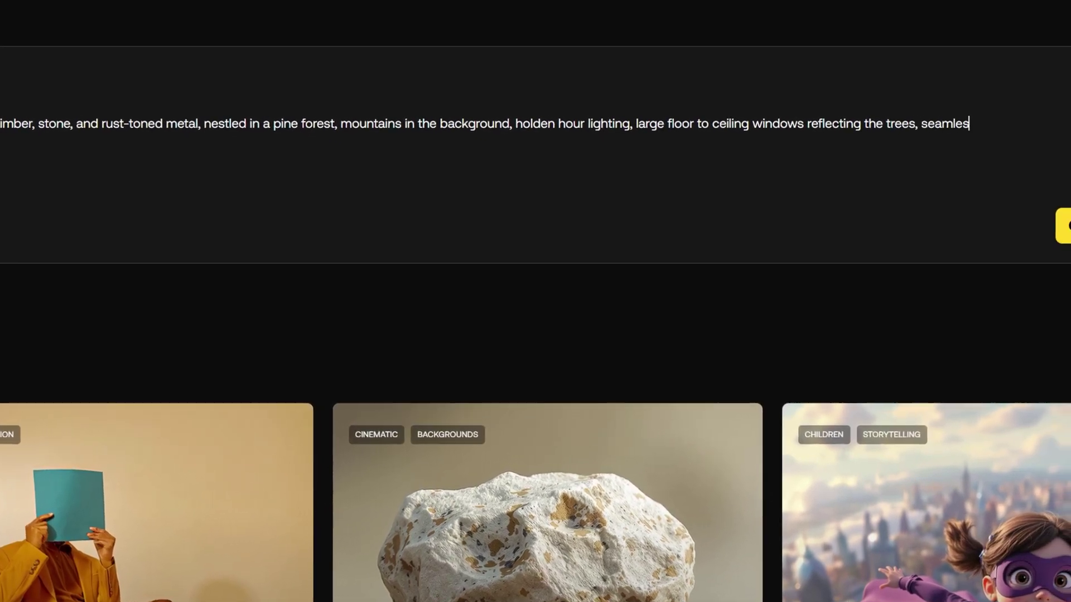
{"action": "type", "text": "to the landscape, dramatic shadows"}
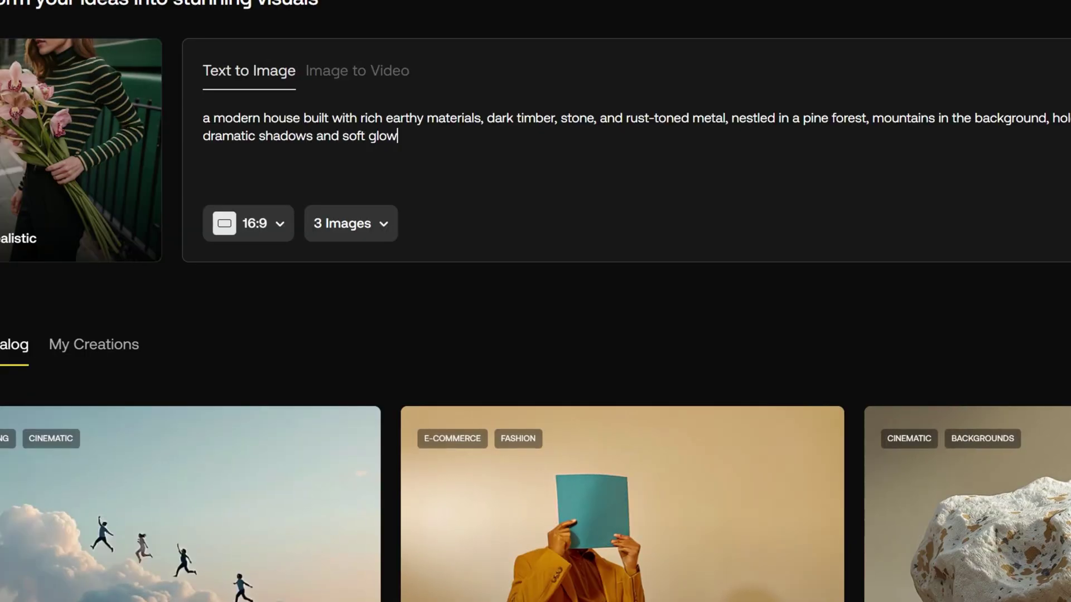
{"action": "type", "text": " and soft glow"}
{"action": "left_click", "coordinate": [1004, 196]}
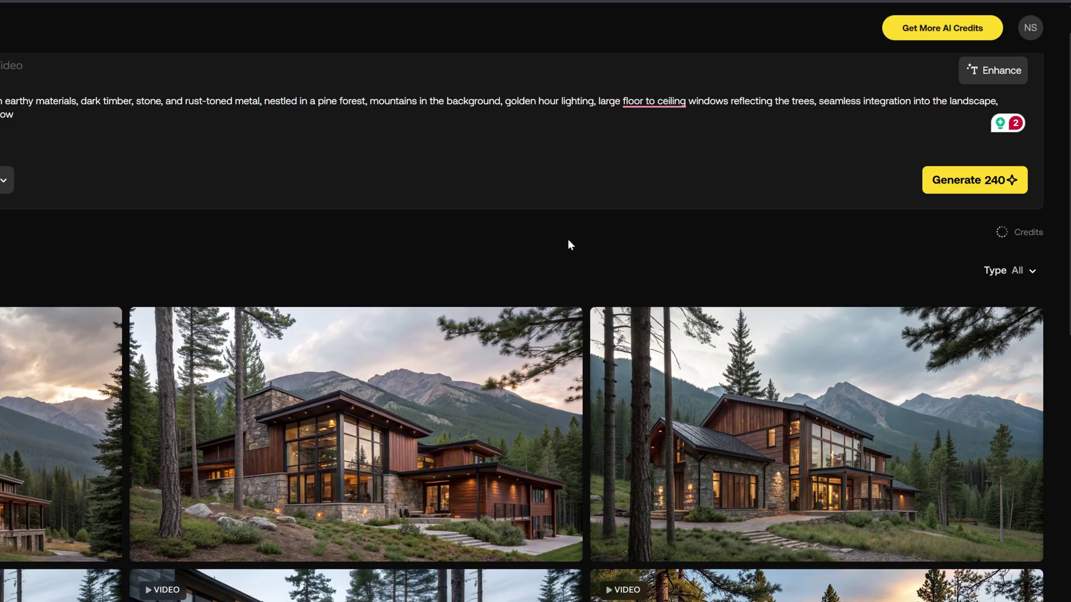
Enhance the modern house prompt based on the selected Photorealistic style
{"action": "scroll", "coordinate": [558, 268], "scroll_direction": "up", "scroll_amount": 1}
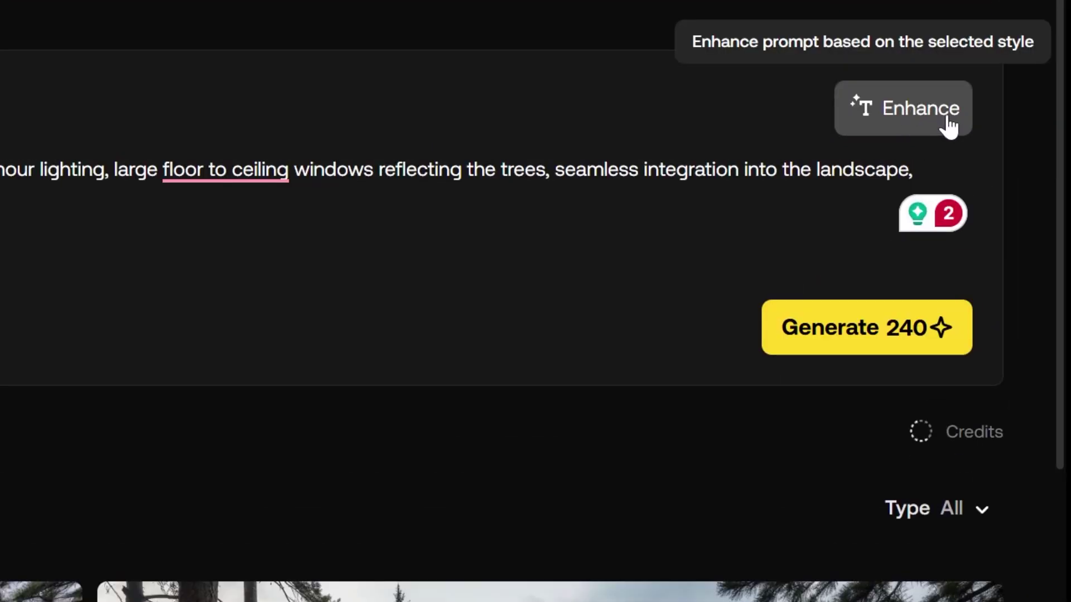
{"action": "left_click", "coordinate": [948, 126]}
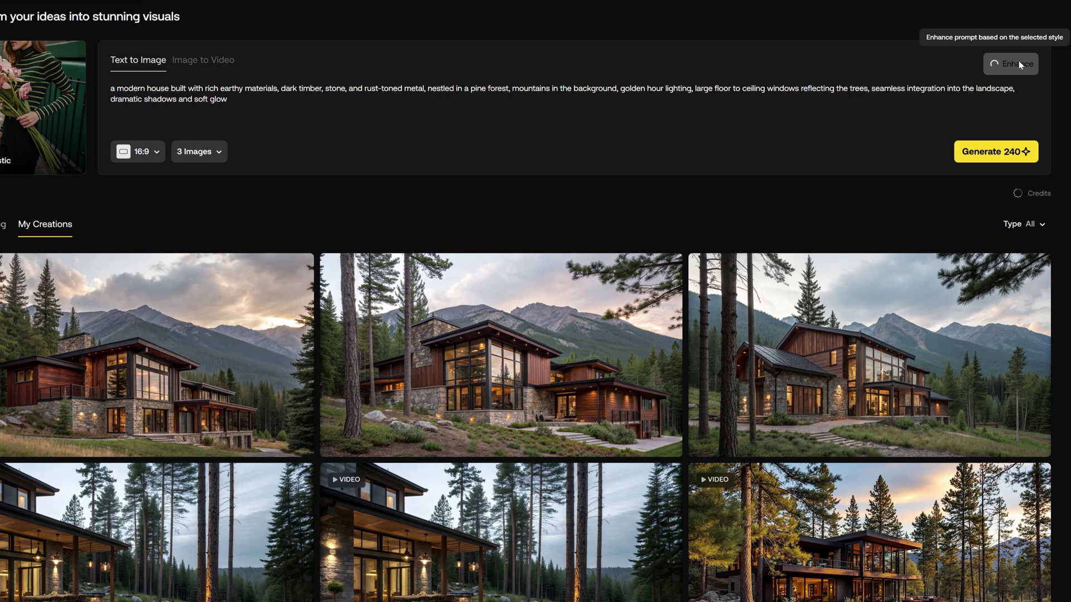
Restore the previous house prompt and enhance it again for the Photorealistic style
{"action": "left_click", "coordinate": [923, 104]}
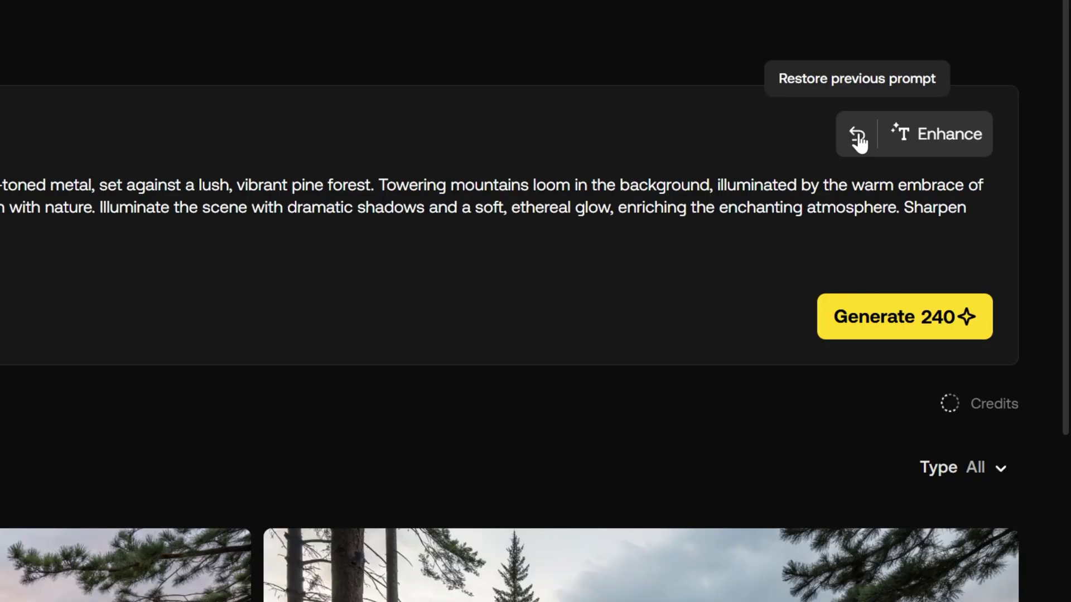
{"action": "left_click", "coordinate": [860, 142]}
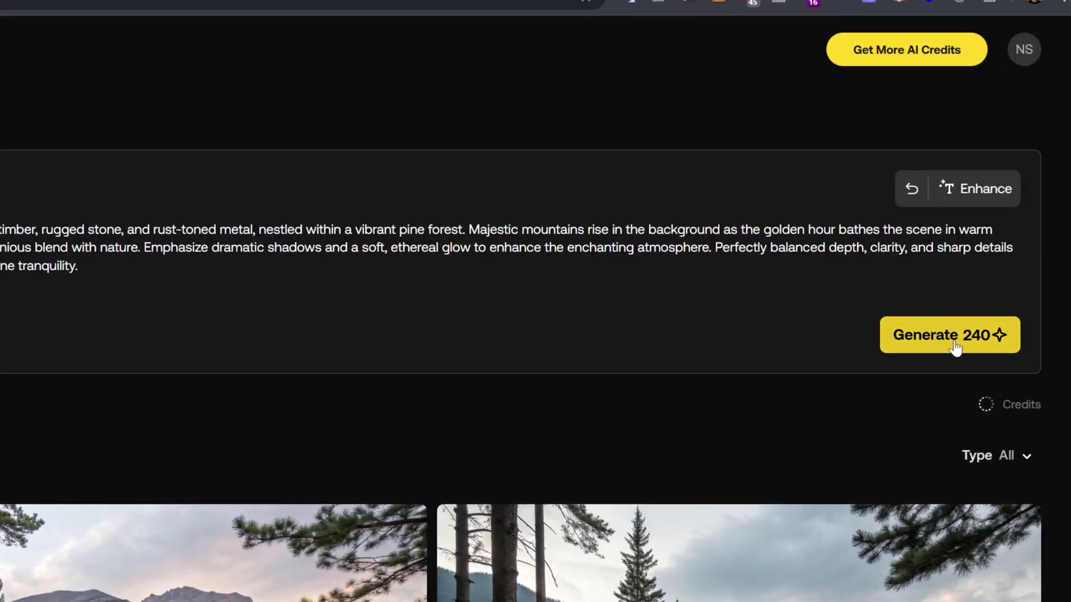
Try the single-image setting, return the output count to 3 images, and generate the house from the enhanced prompt
{"action": "left_click", "coordinate": [320, 335]}
{"action": "left_click", "coordinate": [329, 378]}
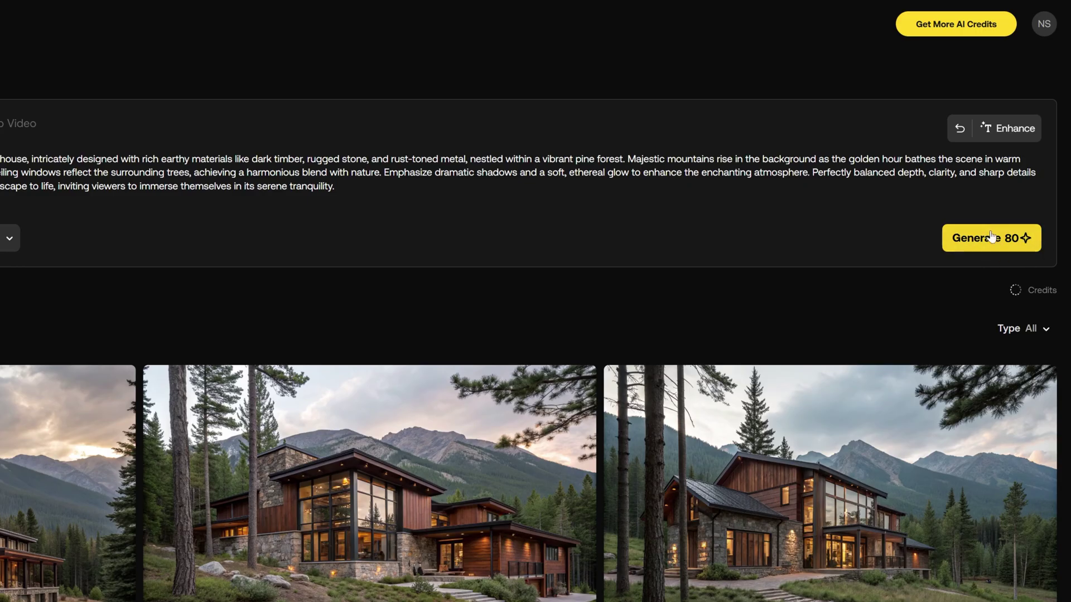
{"action": "left_click", "coordinate": [991, 237]}
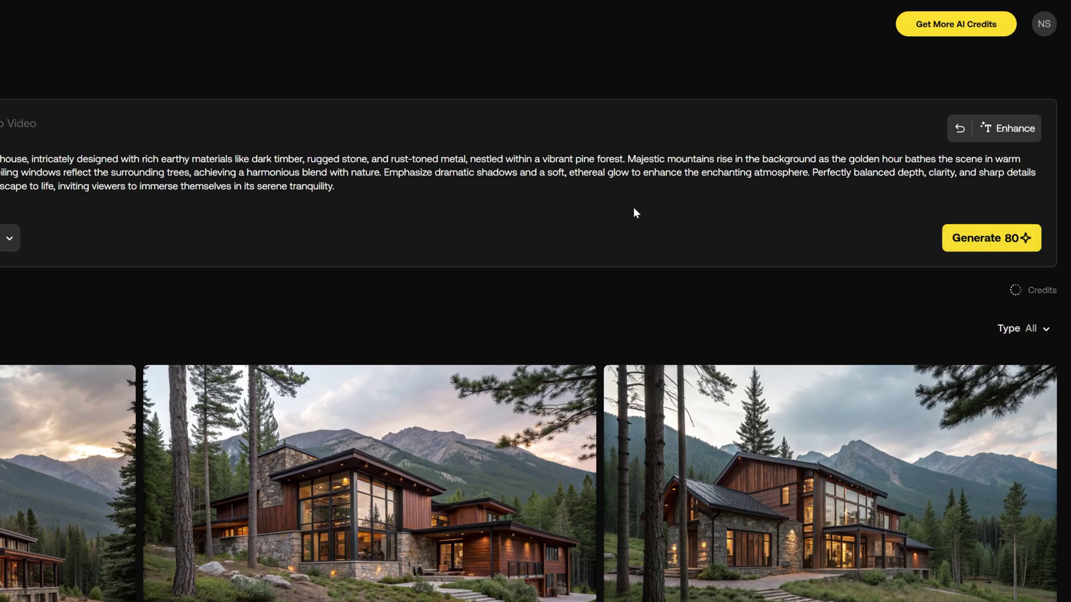
{"action": "left_click", "coordinate": [2, 250]}
{"action": "left_click", "coordinate": [6, 318]}
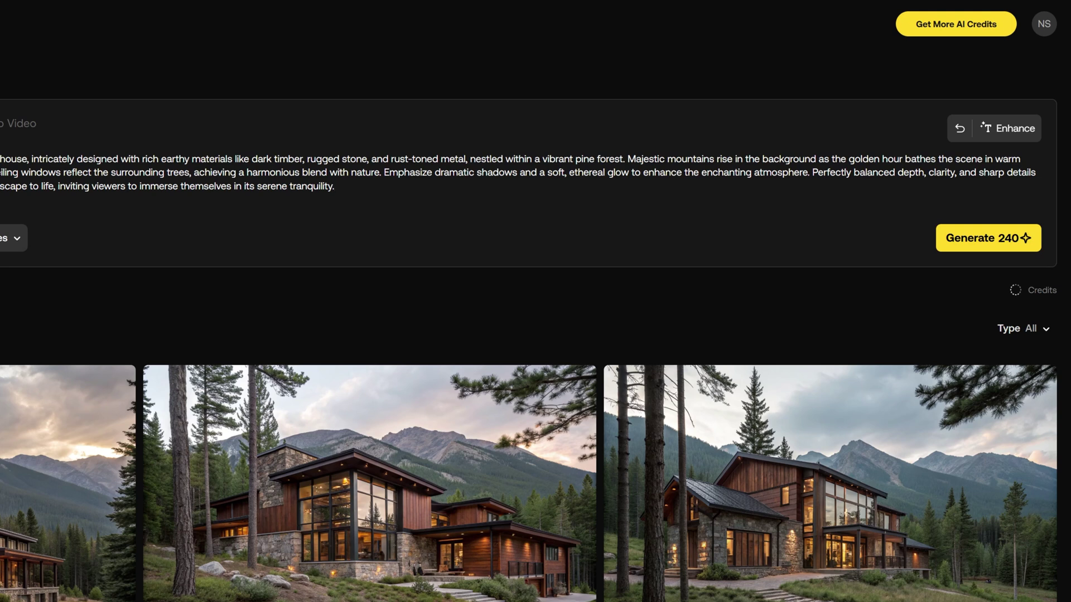
{"action": "left_click", "coordinate": [954, 233]}
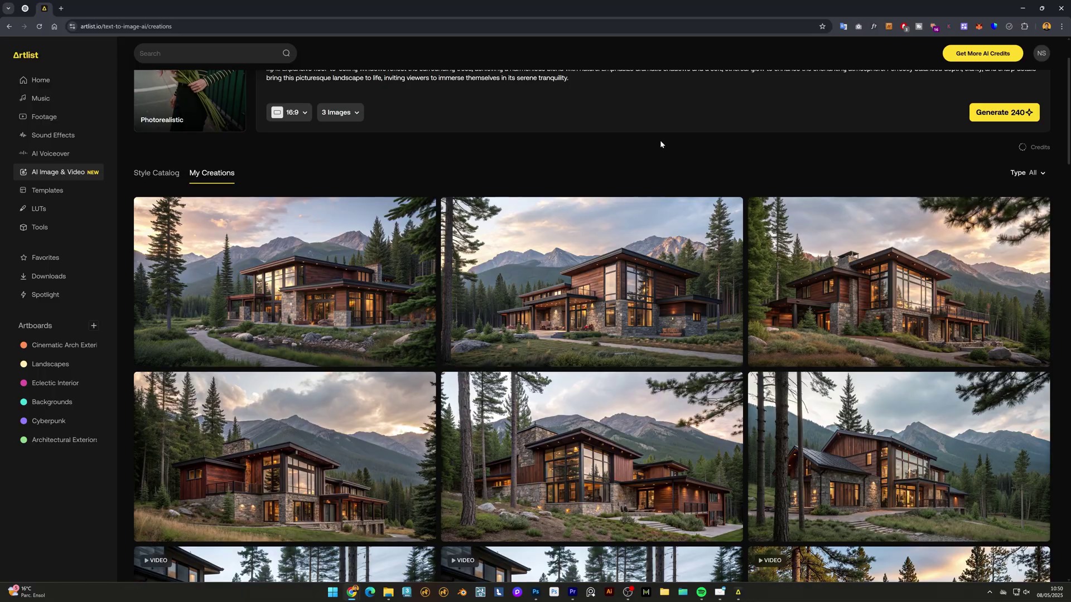
Open the third new house image, read through its image prompt, and upscale its resolution by 2x
{"action": "scroll", "coordinate": [669, 142], "scroll_direction": "down", "scroll_amount": 1}
{"action": "mouse_move", "coordinate": [872, 222]}
{"action": "left_click", "coordinate": [872, 225]}
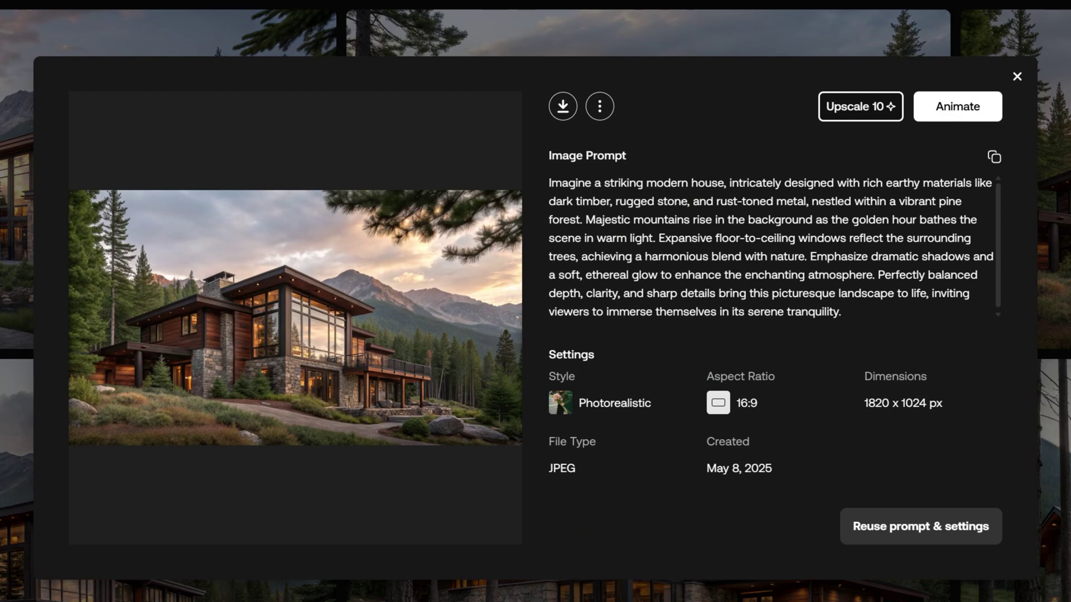
{"action": "left_click_drag", "start_coordinate": [549, 182], "coordinate": [863, 310]}
{"action": "left_click", "coordinate": [863, 310]}
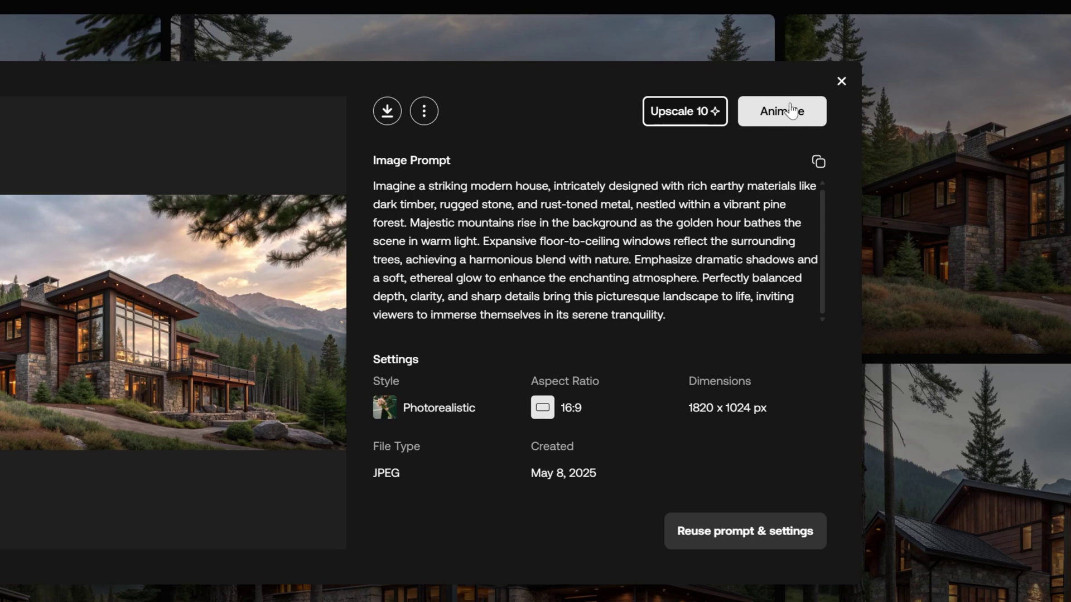
{"action": "left_click", "coordinate": [683, 119]}
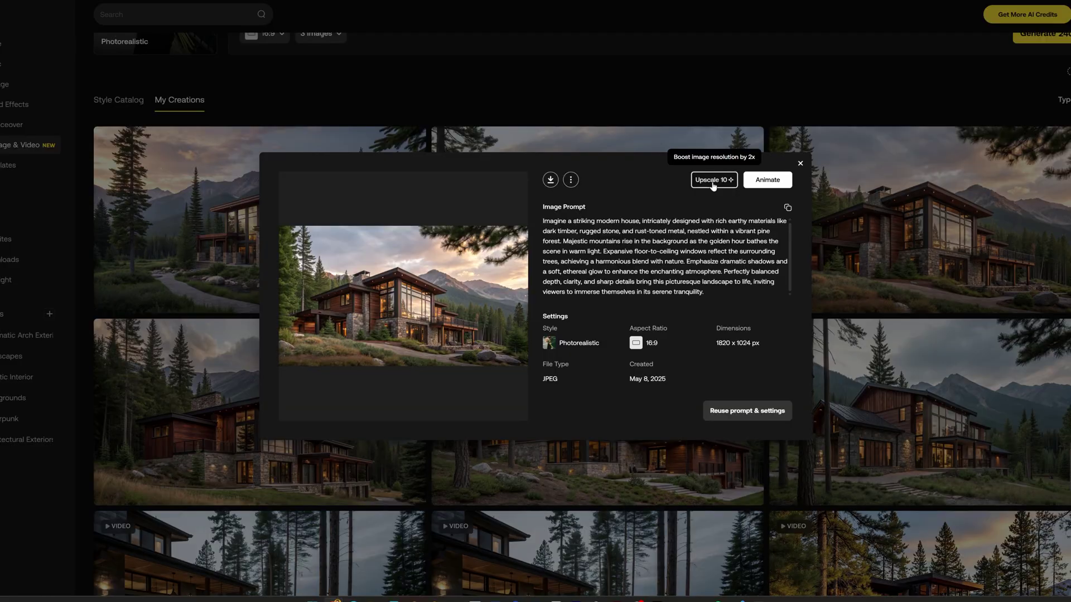
{"action": "left_click", "coordinate": [800, 164]}
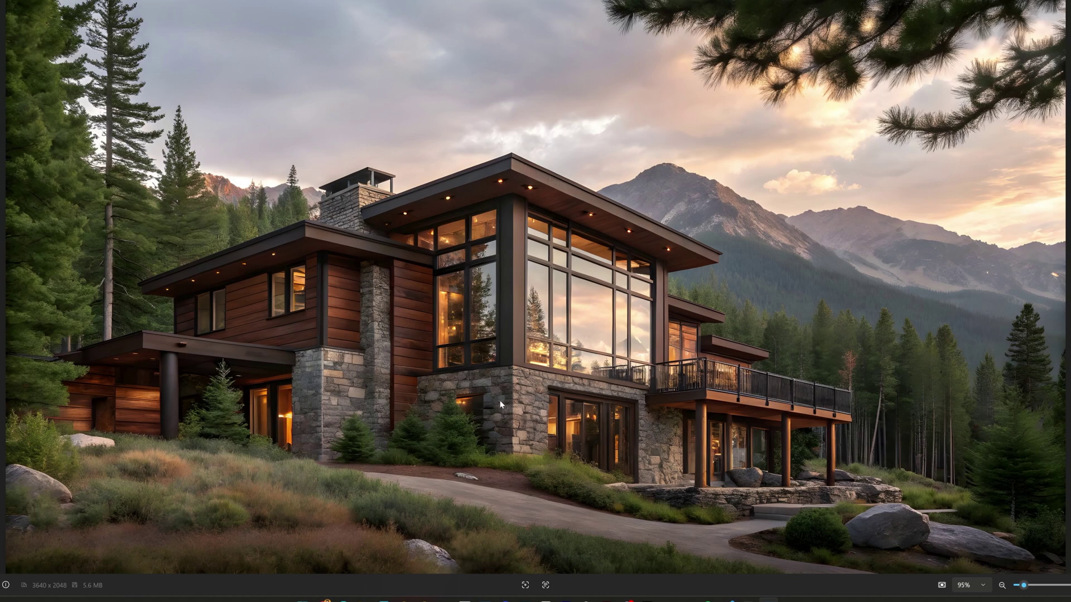
Inspect the upscaled house image up close, examining the timber cladding, stonework, windows and planting
{"action": "scroll", "coordinate": [537, 404], "scroll_direction": "up", "scroll_amount": 5}
{"action": "scroll", "coordinate": [533, 413], "scroll_direction": "up", "scroll_amount": 1}
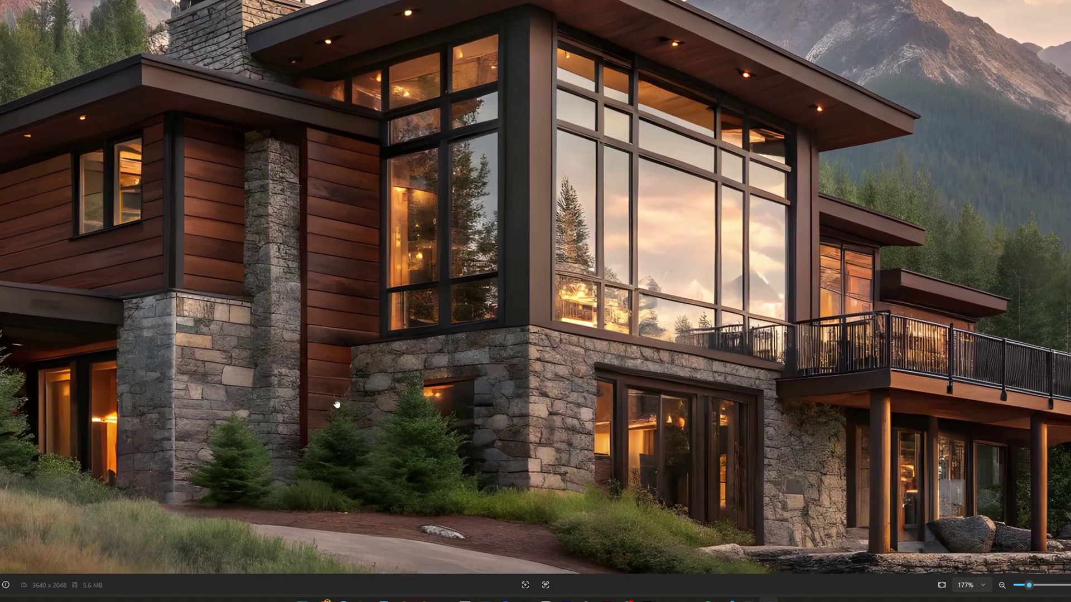
{"action": "scroll", "coordinate": [372, 374], "scroll_direction": "left", "scroll_amount": 5}
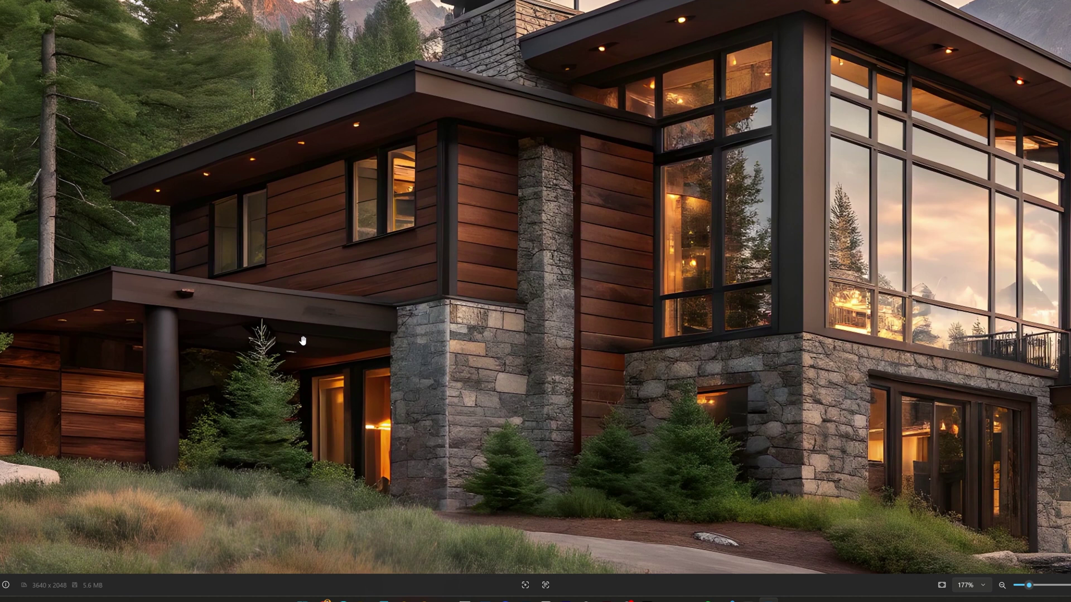
{"action": "scroll", "coordinate": [303, 341], "scroll_direction": "up", "scroll_amount": 3}
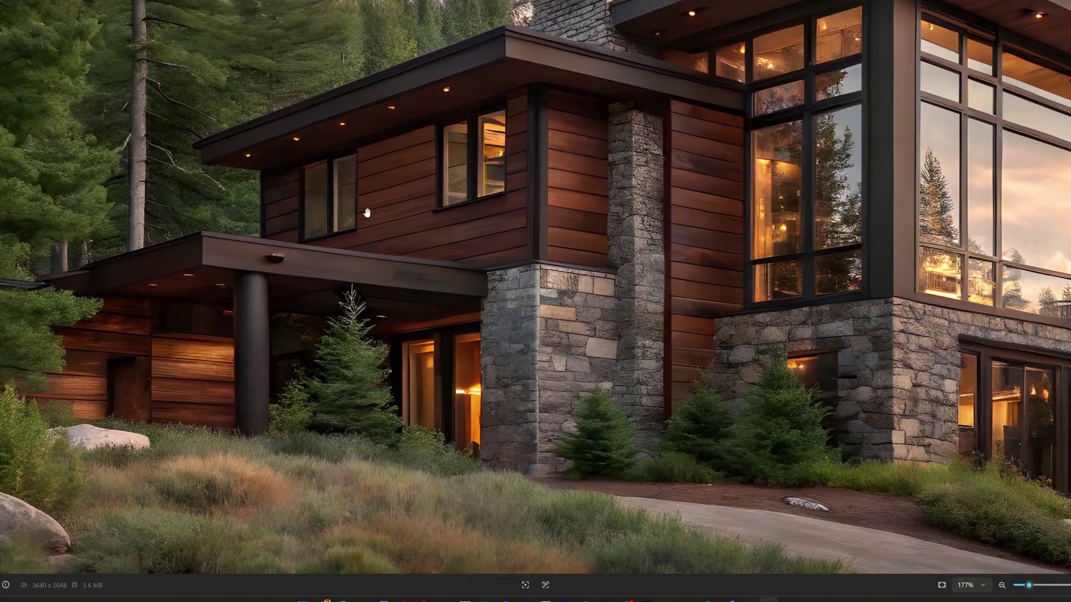
{"action": "scroll", "coordinate": [357, 224], "scroll_direction": "down", "scroll_amount": 5}
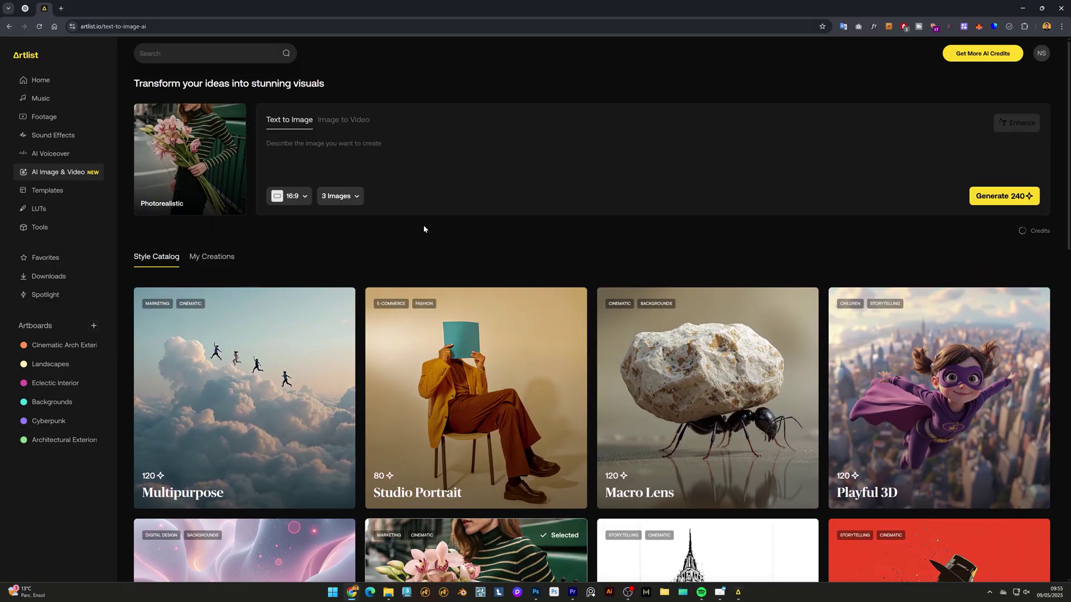
Select the Cinematic Earth style from the style catalog
{"action": "scroll", "coordinate": [423, 229], "scroll_direction": "down", "scroll_amount": 4}
{"action": "scroll", "coordinate": [498, 247], "scroll_direction": "down", "scroll_amount": 8}
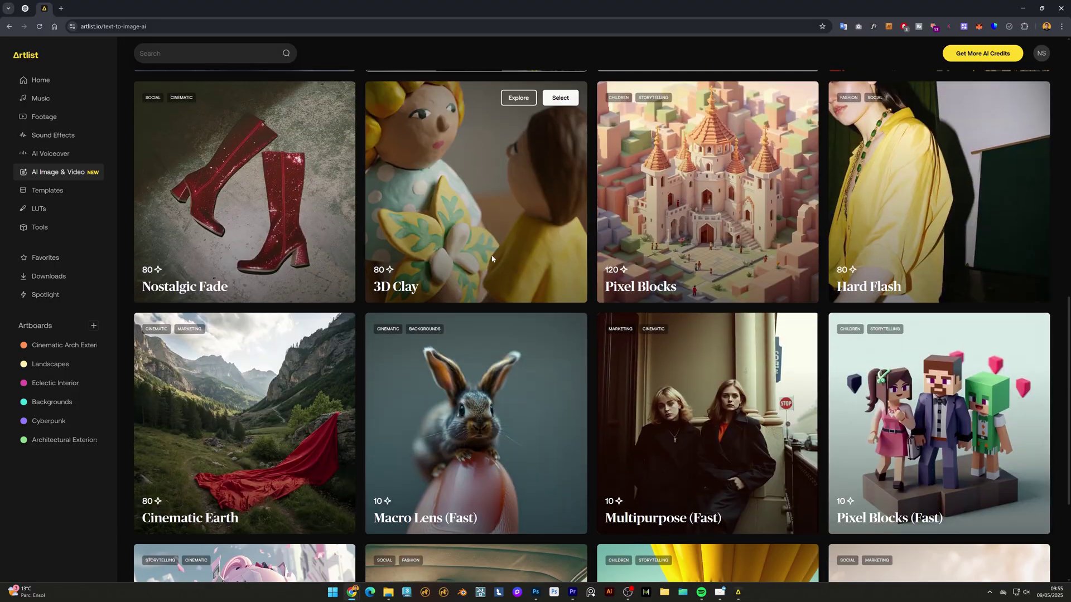
{"action": "scroll", "coordinate": [376, 277], "scroll_direction": "down", "scroll_amount": 3}
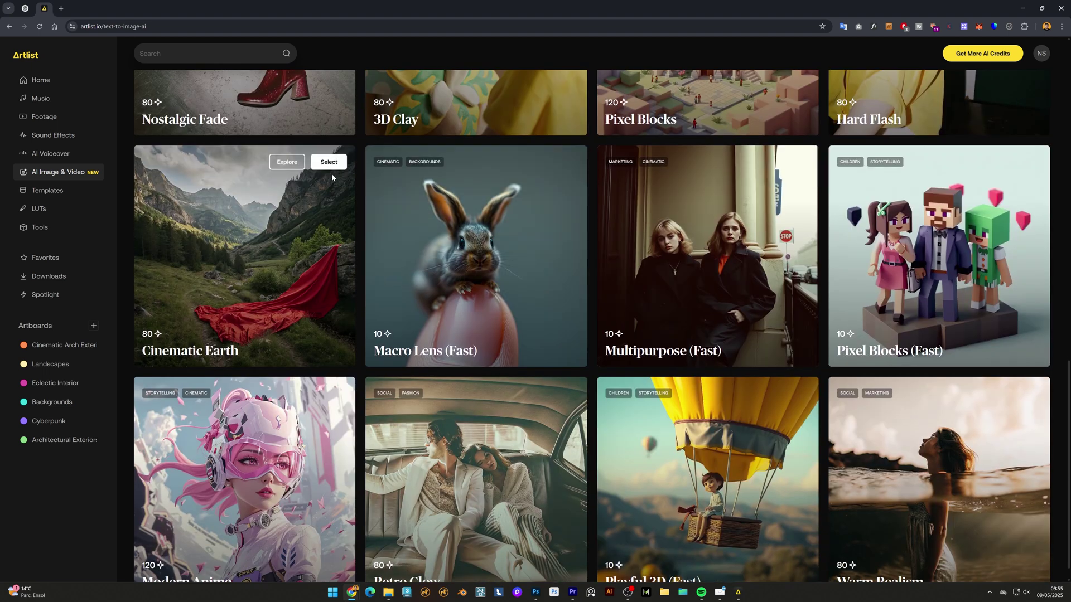
{"action": "left_click", "coordinate": [329, 163]}
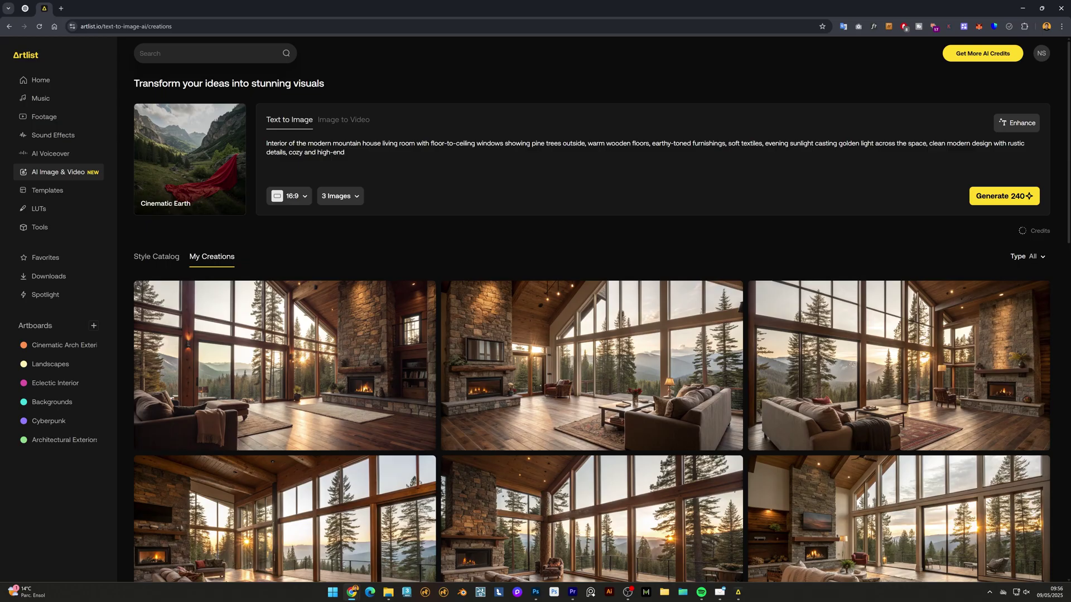
Upscale the living room image with the stone fireplace beside tall windows and set it up for animation
{"action": "left_click", "coordinate": [491, 293]}
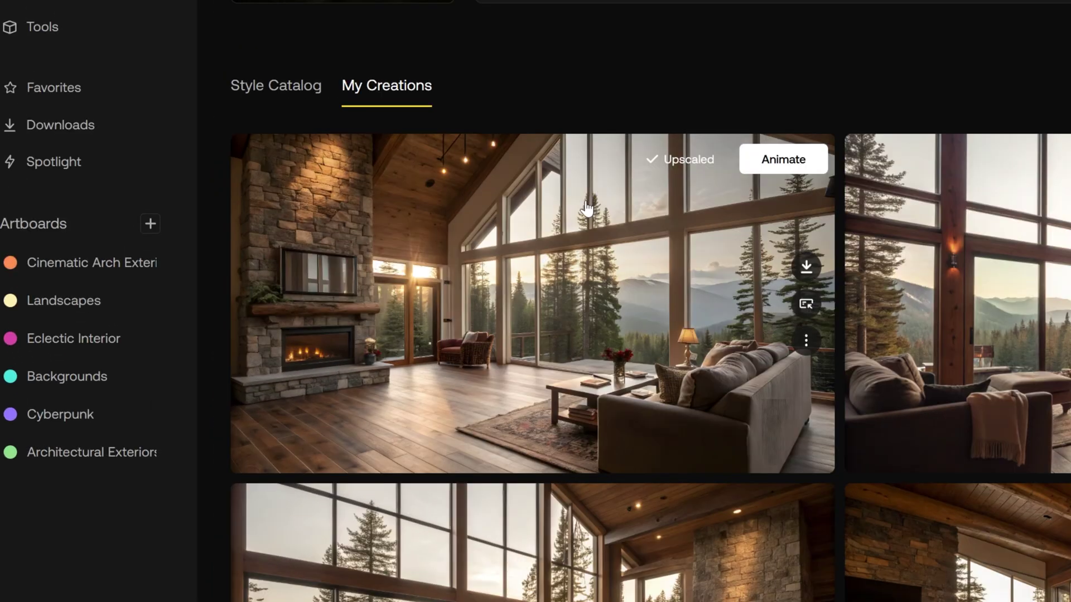
{"action": "left_click", "coordinate": [792, 163]}
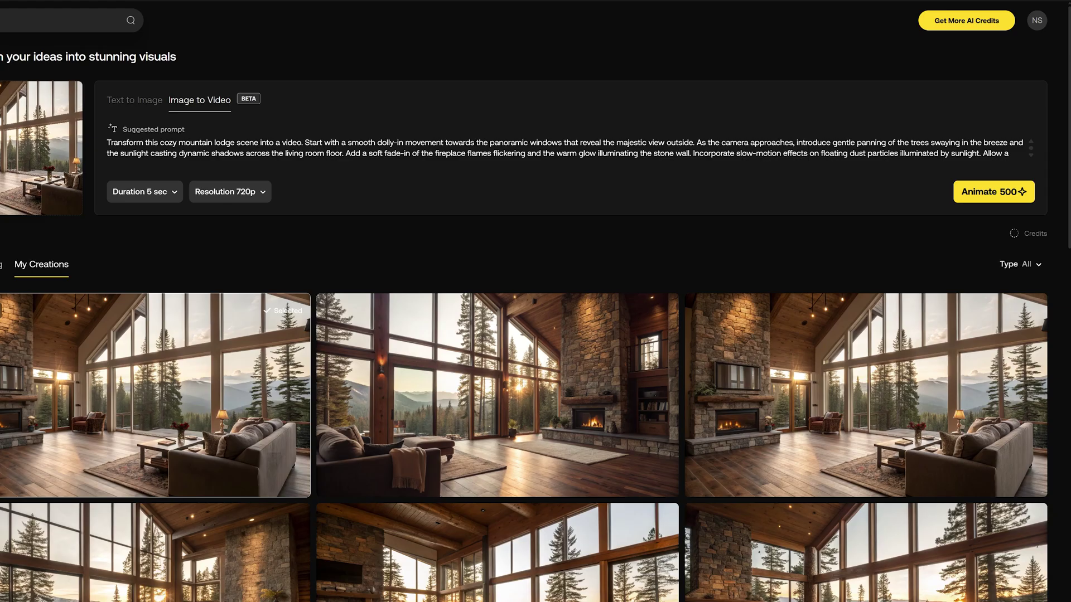
Review the suggested video prompt and animate the living room image with a 5-second duration at 720p
{"action": "left_click_drag", "start_coordinate": [764, 143], "coordinate": [357, 160]}
{"action": "left_click", "coordinate": [354, 159]}
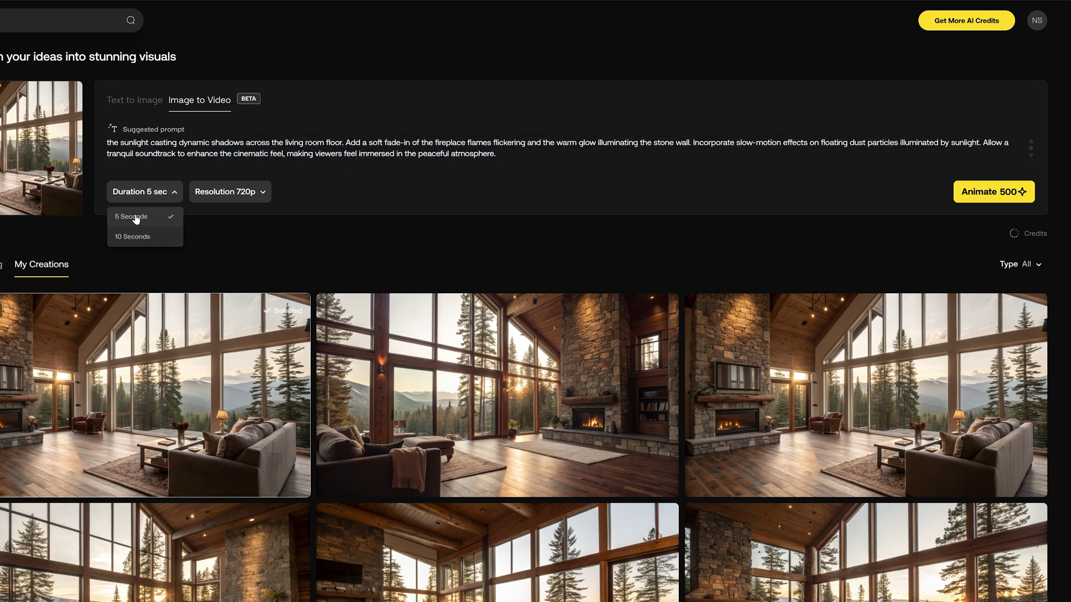
{"action": "left_click", "coordinate": [229, 193]}
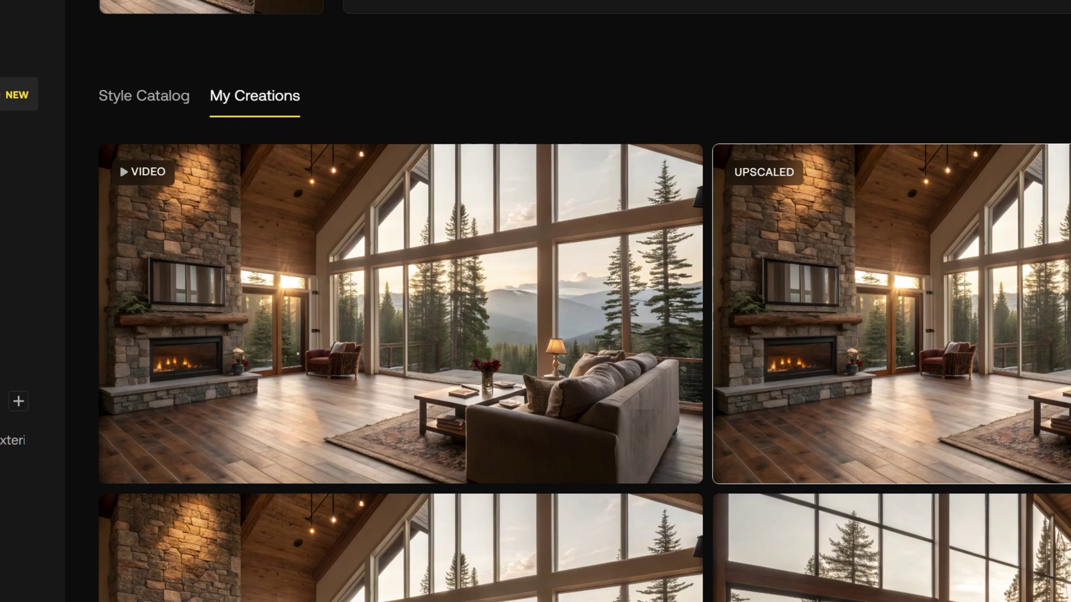
Add the living room video to the favorites and to the Cinematic Arch Exterior artboard
{"action": "left_click", "coordinate": [673, 330]}
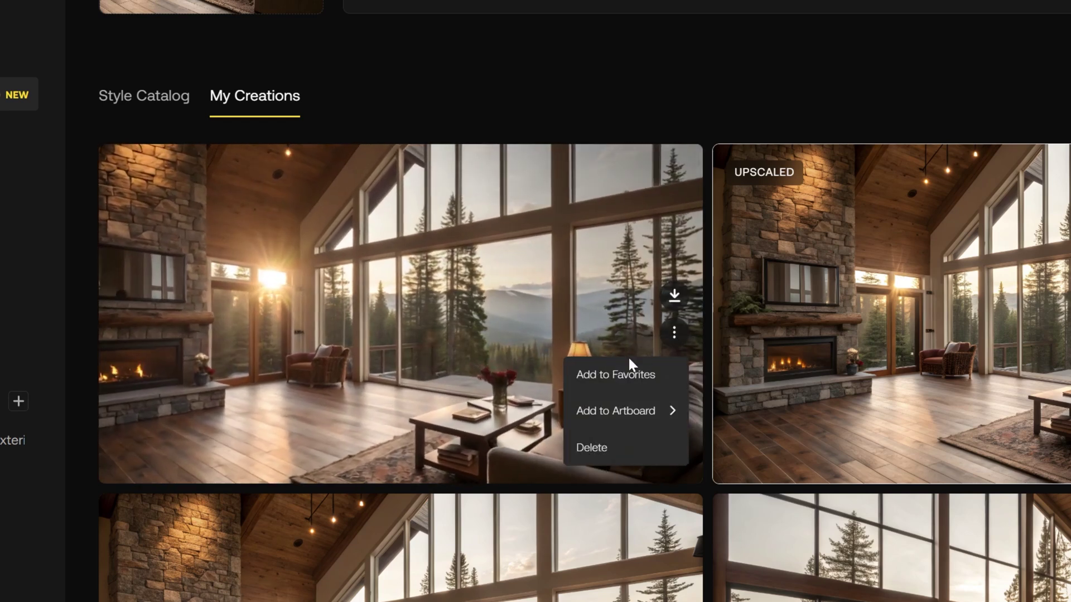
{"action": "left_click", "coordinate": [617, 379]}
{"action": "mouse_move", "coordinate": [621, 413]}
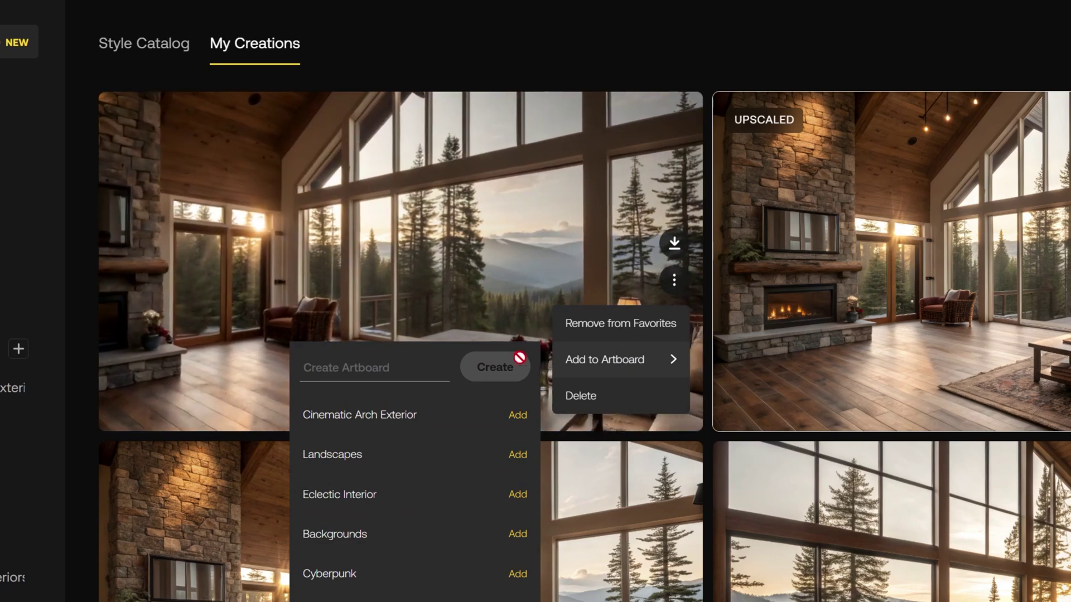
{"action": "left_click", "coordinate": [518, 415]}
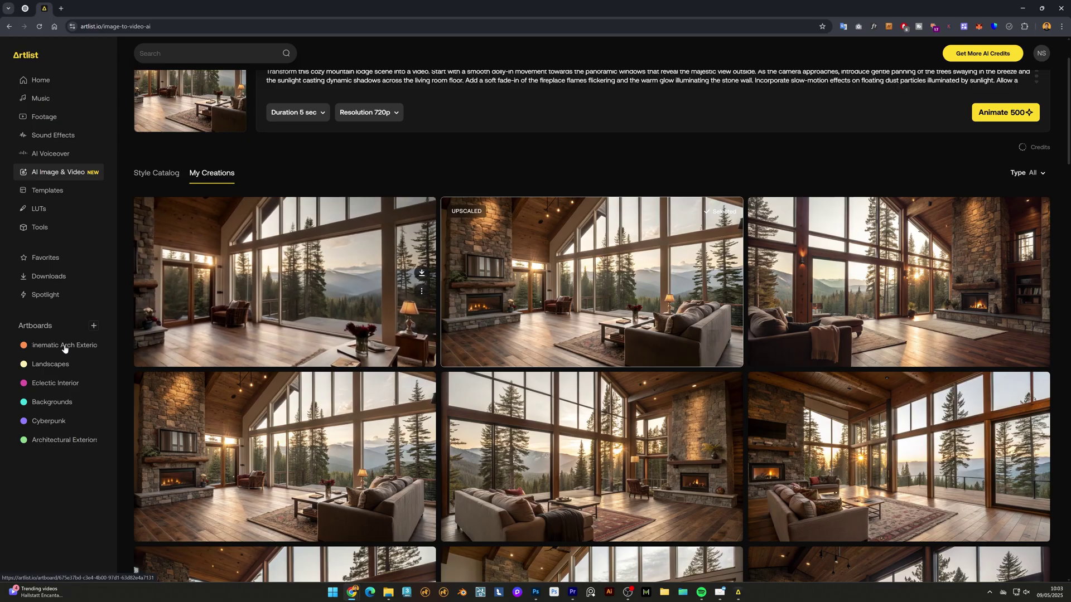
Browse the Cinematic Arch Exterior, Eclectic Interior, Backgrounds and Cyberpunk artboards
{"action": "left_click", "coordinate": [66, 349]}
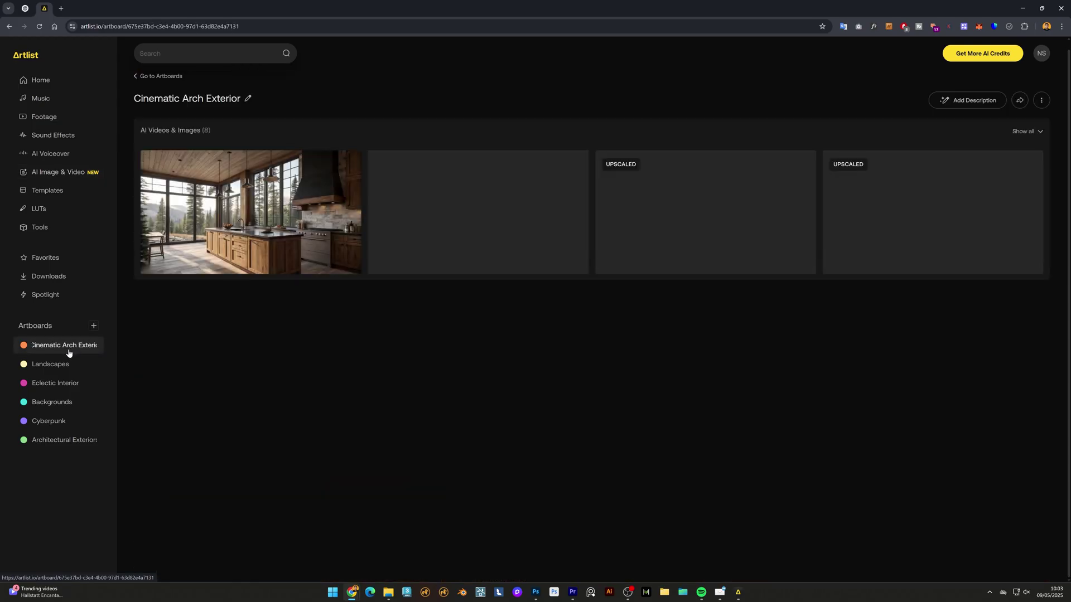
{"action": "left_click", "coordinate": [54, 387]}
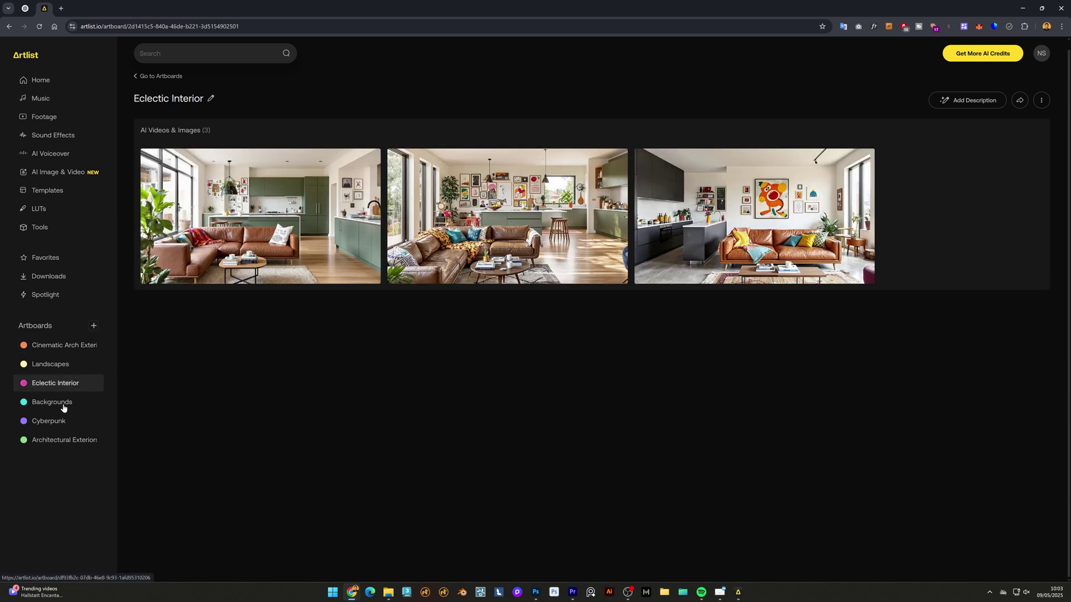
{"action": "left_click", "coordinate": [64, 406]}
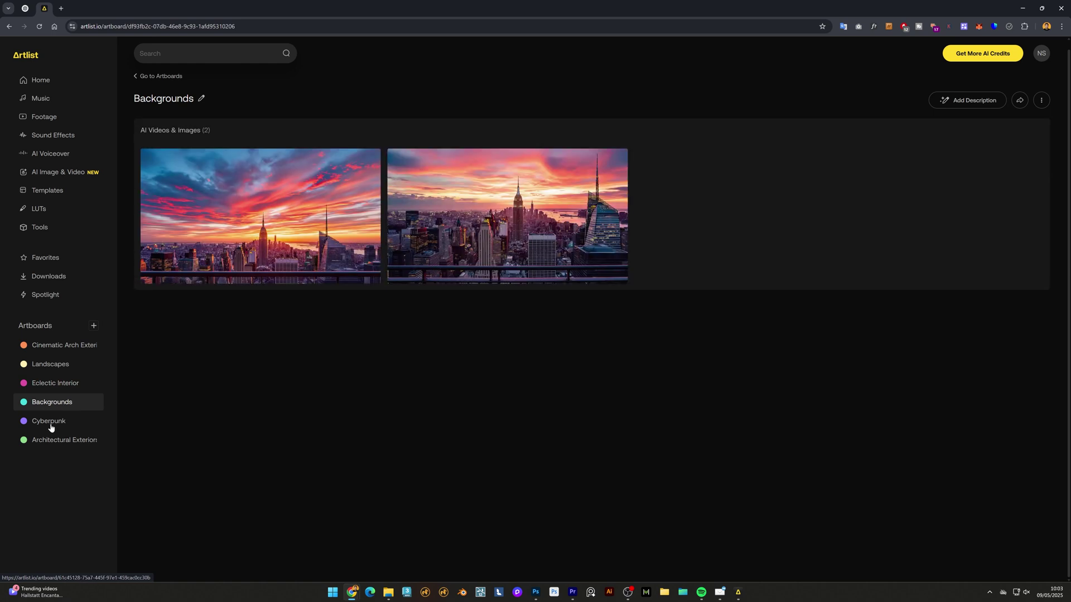
{"action": "left_click", "coordinate": [51, 425]}
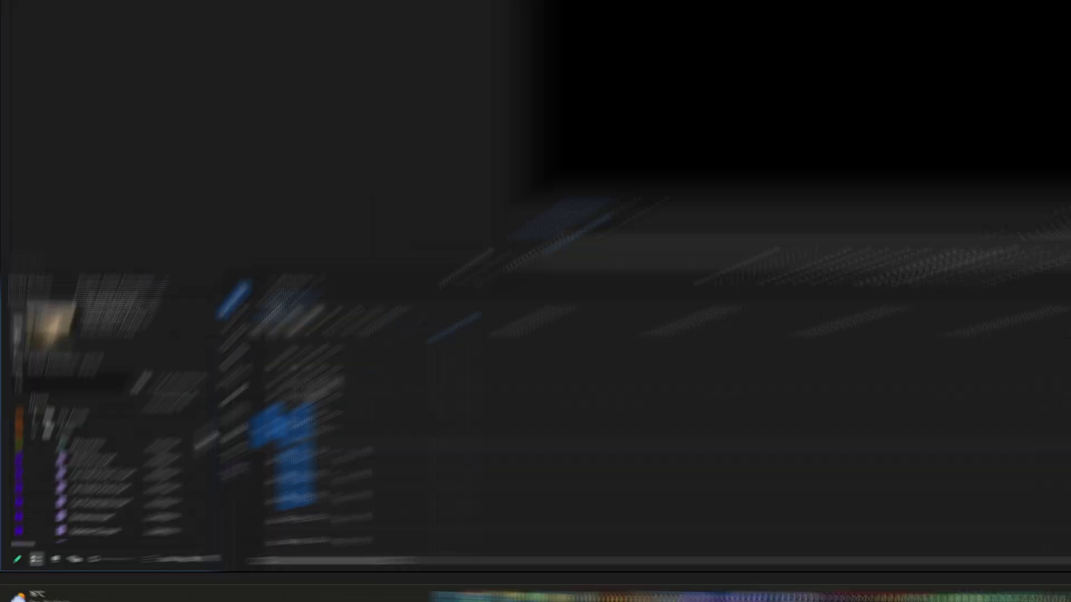
In Adobe Premiere Pro, place Mountains.mp4 at the start of video track V1 in the Mountains sequence
{"action": "left_click_drag", "start_coordinate": [143, 474], "coordinate": [142, 482]}
{"action": "left_click_drag", "start_coordinate": [430, 306], "coordinate": [429, 310]}
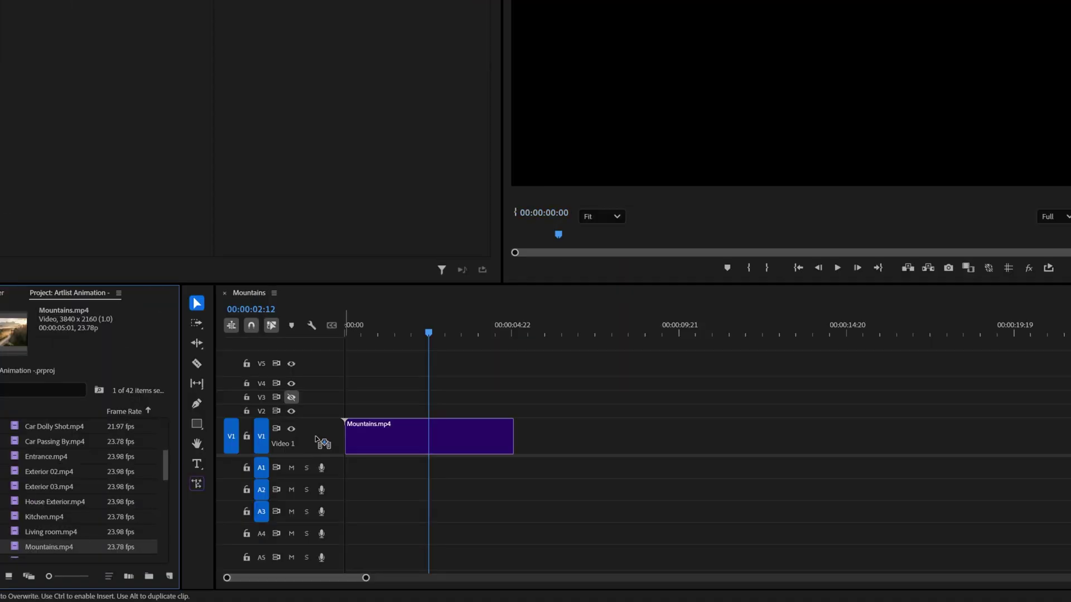
{"action": "left_click_drag", "start_coordinate": [352, 442], "coordinate": [378, 436]}
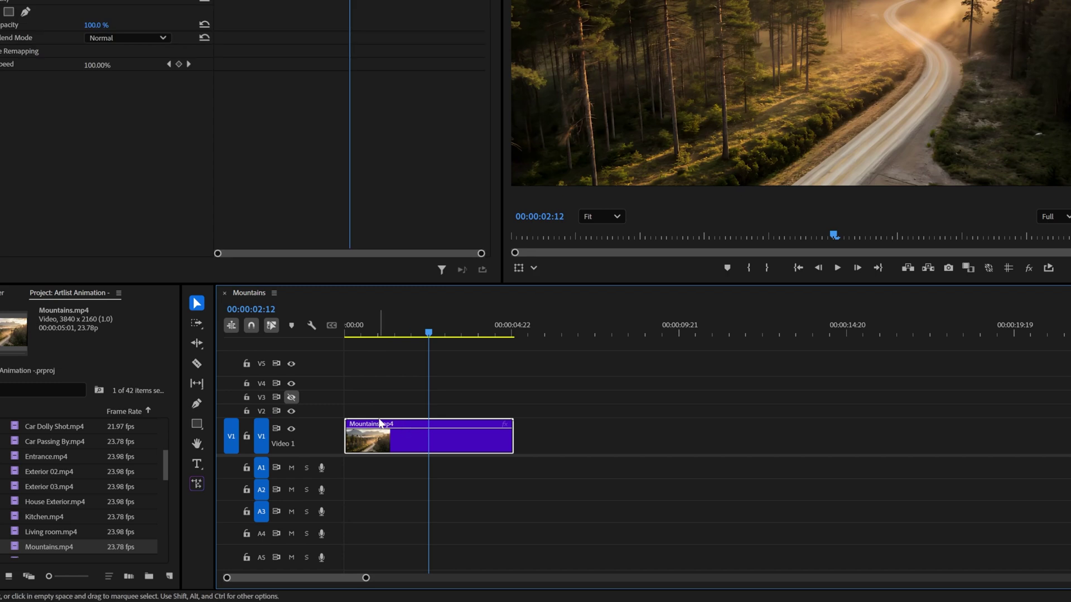
Place Moutains with Car.mp4 on V1 directly after Mountains.mp4 and scrub through both clips to preview the cut
{"action": "scroll", "coordinate": [56, 516], "scroll_direction": "up", "scroll_amount": 1}
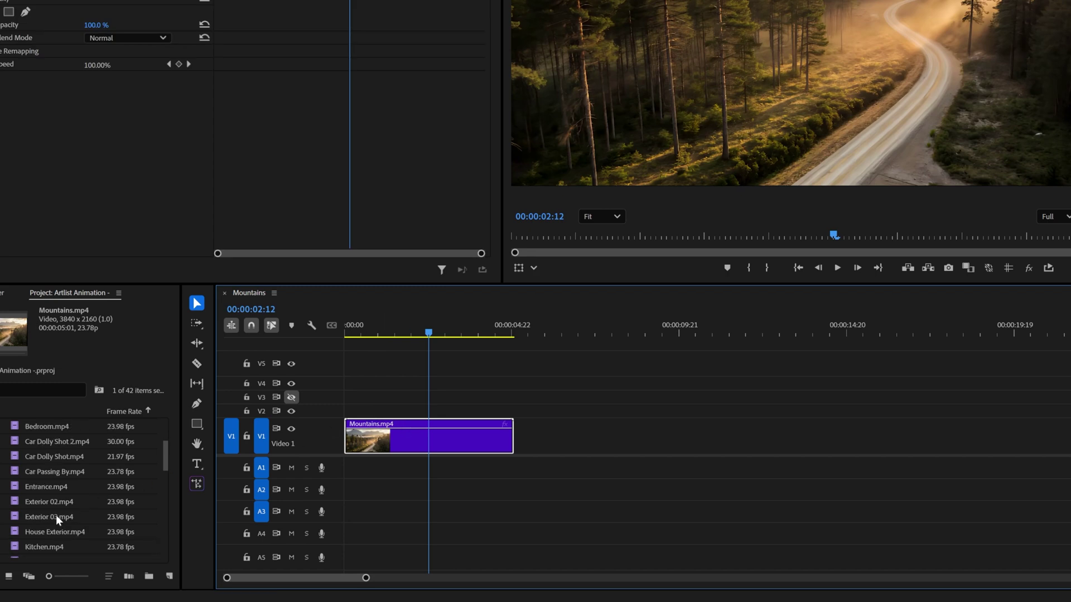
{"action": "scroll", "coordinate": [52, 456], "scroll_direction": "down", "scroll_amount": 1}
{"action": "left_click_drag", "start_coordinate": [55, 546], "coordinate": [575, 428]}
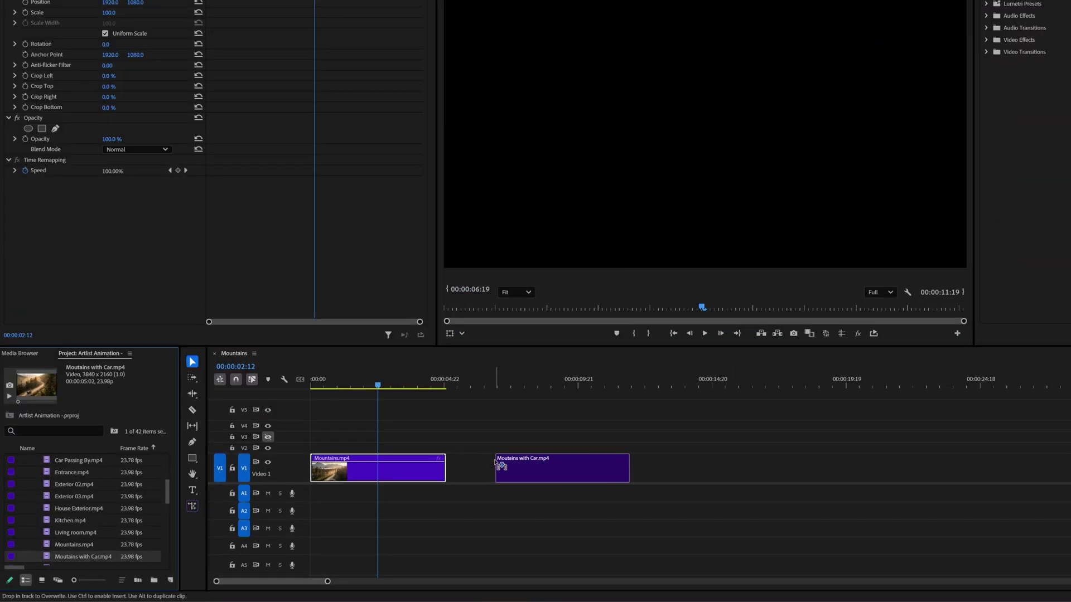
{"action": "left_click_drag", "start_coordinate": [454, 472], "coordinate": [449, 472]}
{"action": "left_click", "coordinate": [416, 382]}
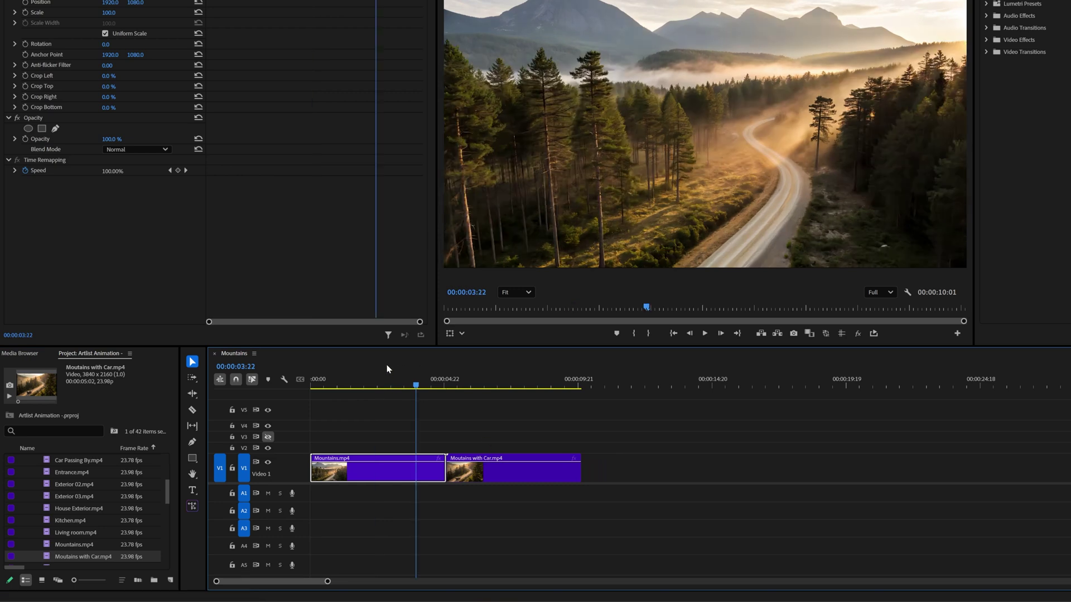
{"action": "left_click_drag", "start_coordinate": [343, 386], "coordinate": [576, 387]}
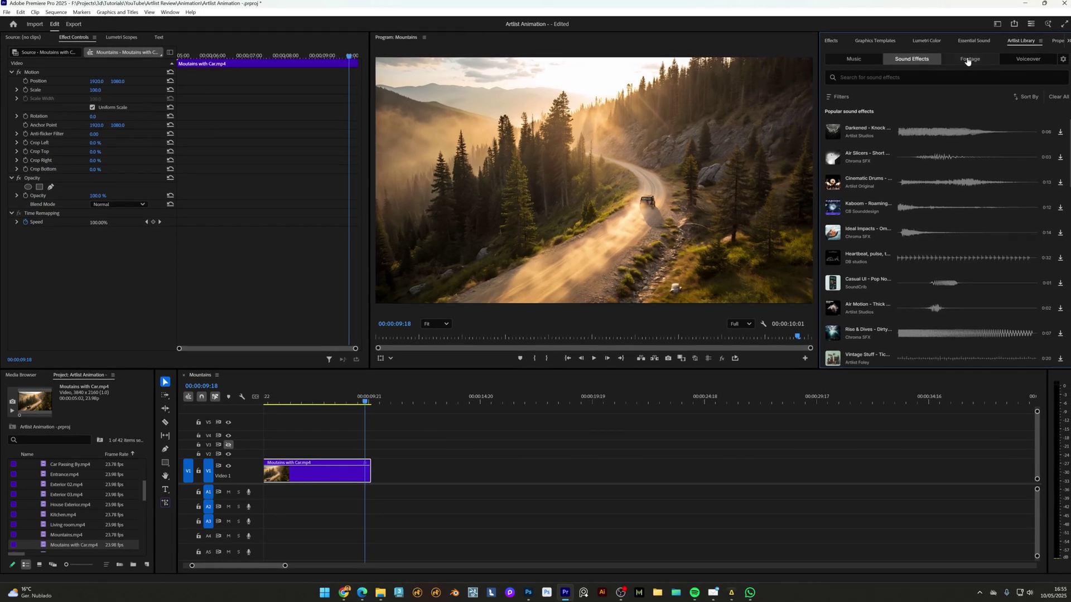
Search the Artlist stock footage for "jeep drive" and place the 113827 car driving clip after Moutains with Car.mp4 on V1
{"action": "left_click", "coordinate": [969, 59]}
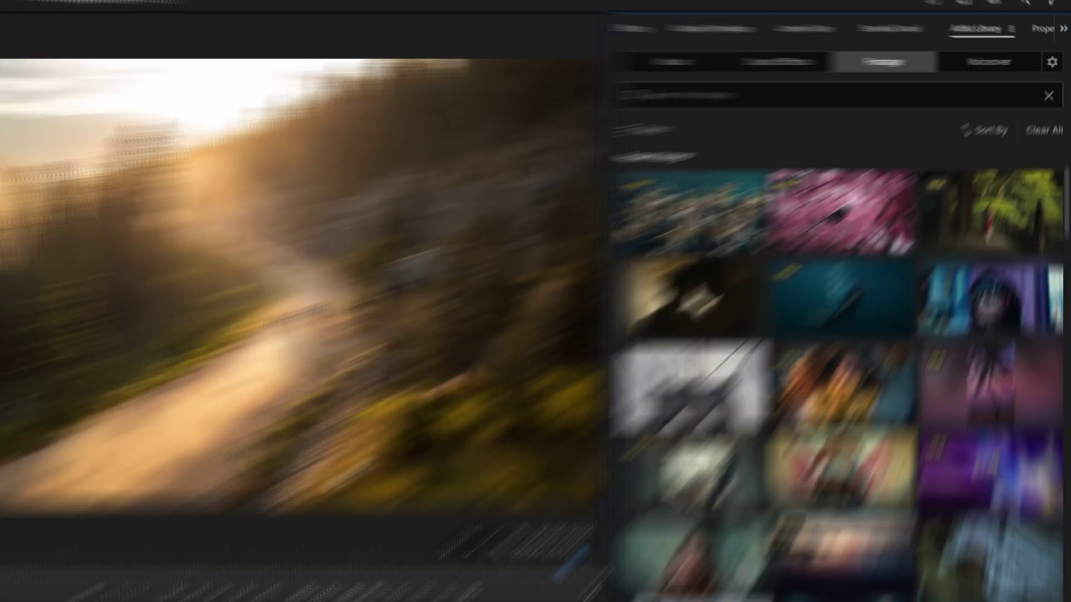
{"action": "type", "text": "jeep dri"}
{"action": "key", "text": "Return"}
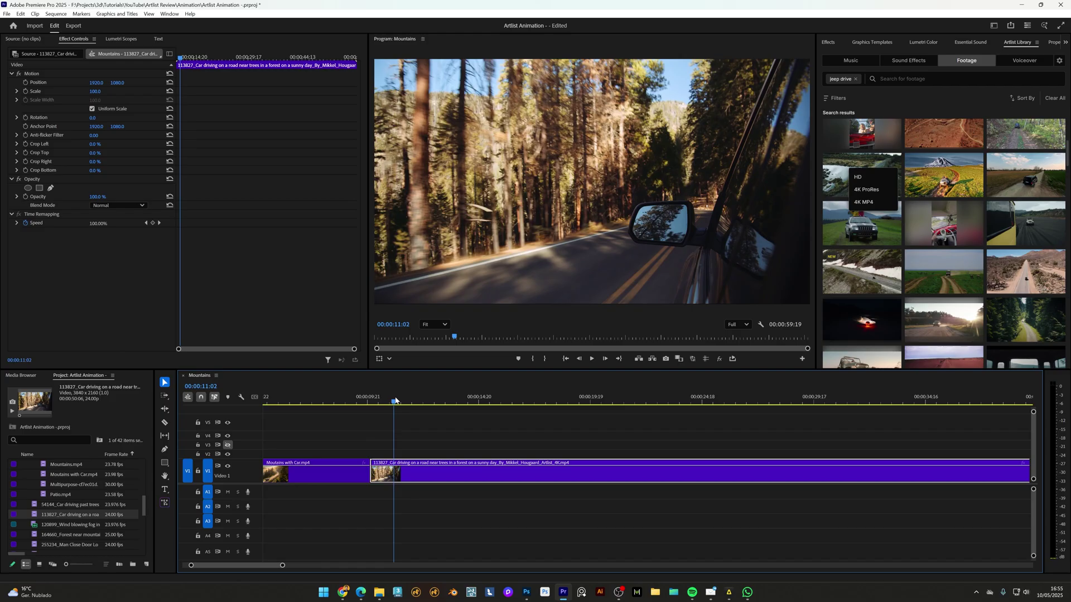
Preview the stock car driving footage and the cut into Car Passing By.mp4 on V1
{"action": "mouse_move", "coordinate": [394, 399]}
{"action": "left_mouse_down"}
{"action": "mouse_move", "coordinate": [414, 402]}
{"action": "mouse_move", "coordinate": [377, 402]}
{"action": "mouse_move", "coordinate": [421, 403]}
{"action": "mouse_move", "coordinate": [368, 402]}
{"action": "mouse_move", "coordinate": [400, 408]}
{"action": "mouse_move", "coordinate": [384, 408]}
{"action": "left_mouse_up"}
{"action": "key", "text": "space"}
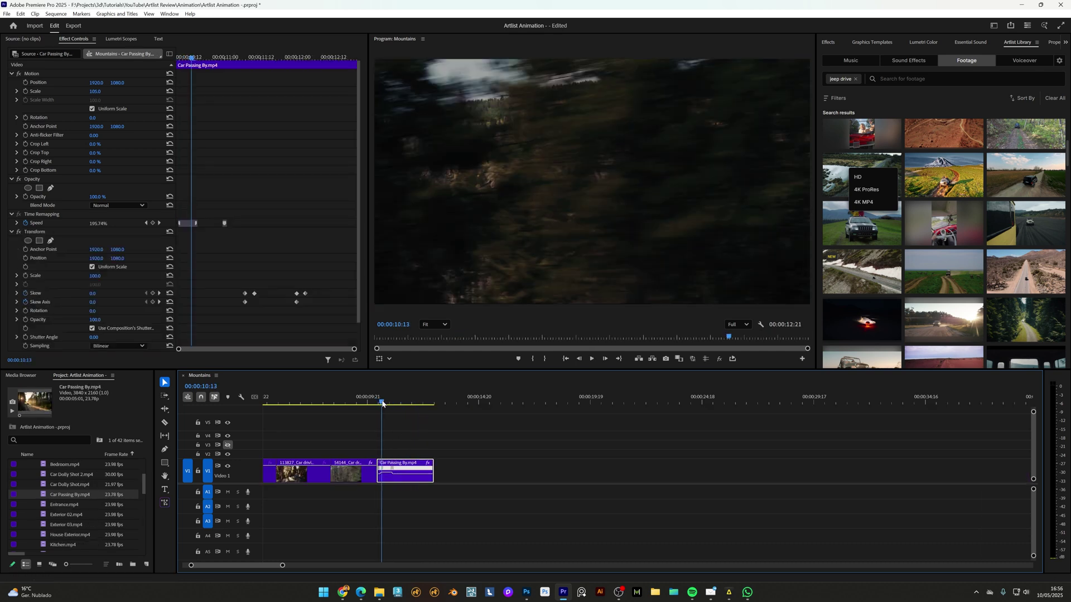
{"action": "key", "text": "space"}
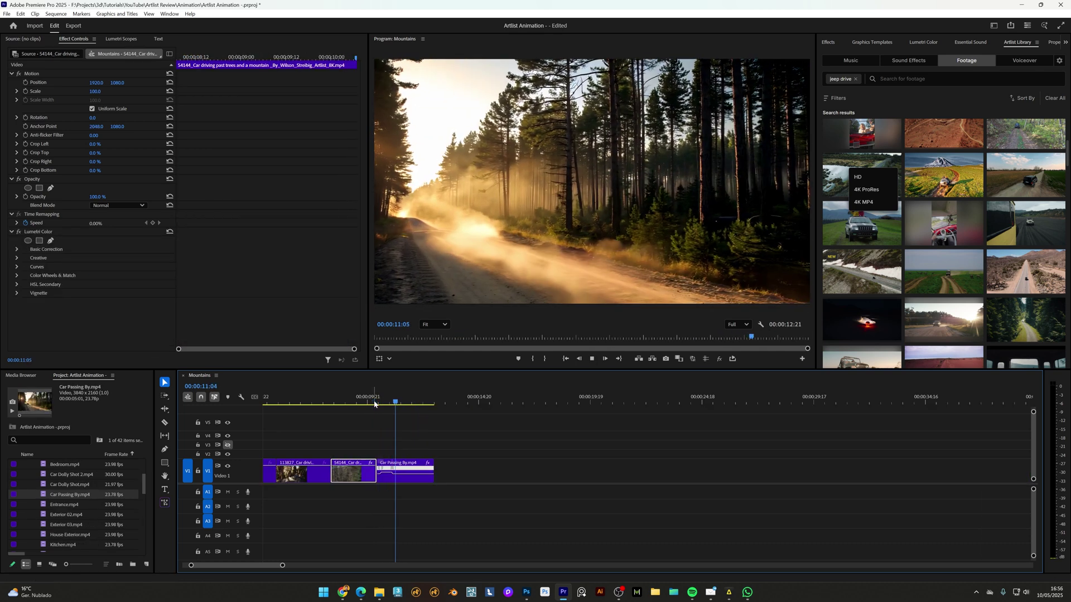
{"action": "left_click", "coordinate": [395, 467]}
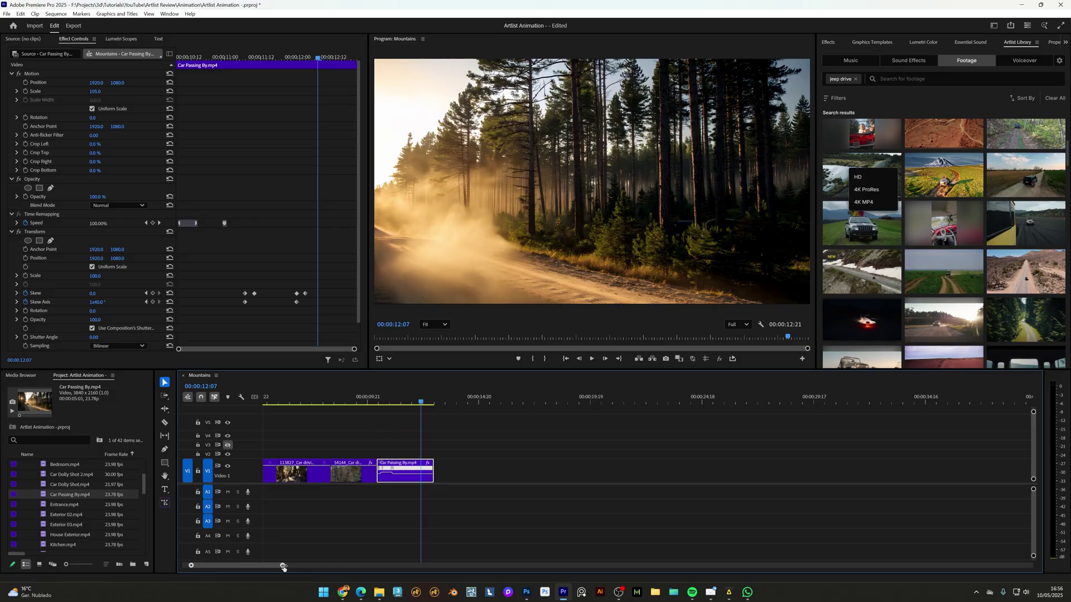
Expand track V1 to inspect the speed ramp of Car Passing By.mp4, scrubbing and playing through it
{"action": "left_click_drag", "start_coordinate": [283, 567], "coordinate": [208, 567]}
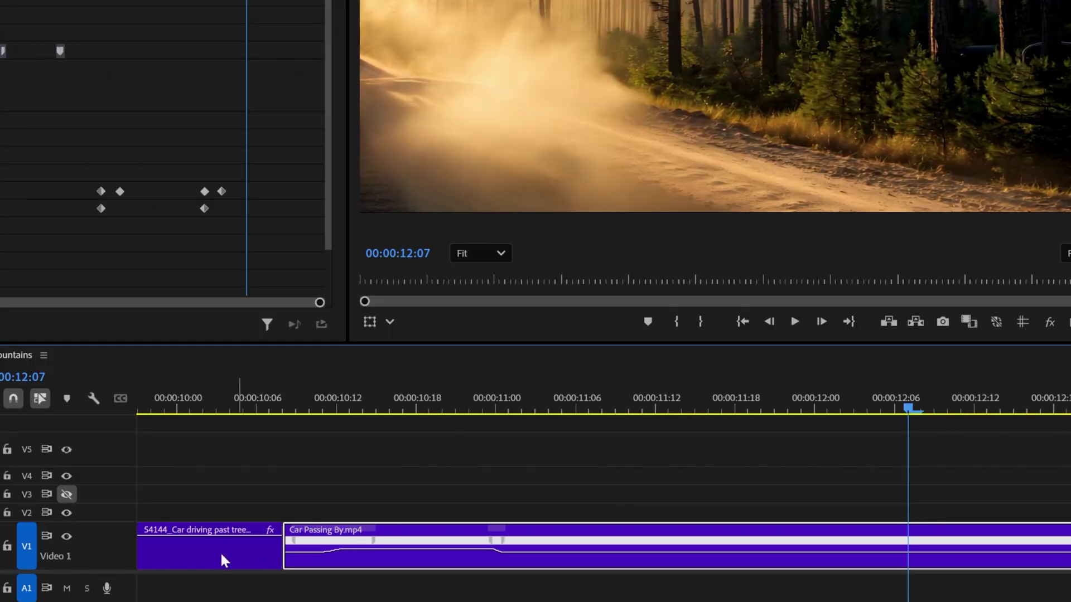
{"action": "double_click", "coordinate": [107, 525]}
{"action": "left_click_drag", "start_coordinate": [426, 413], "coordinate": [403, 438]}
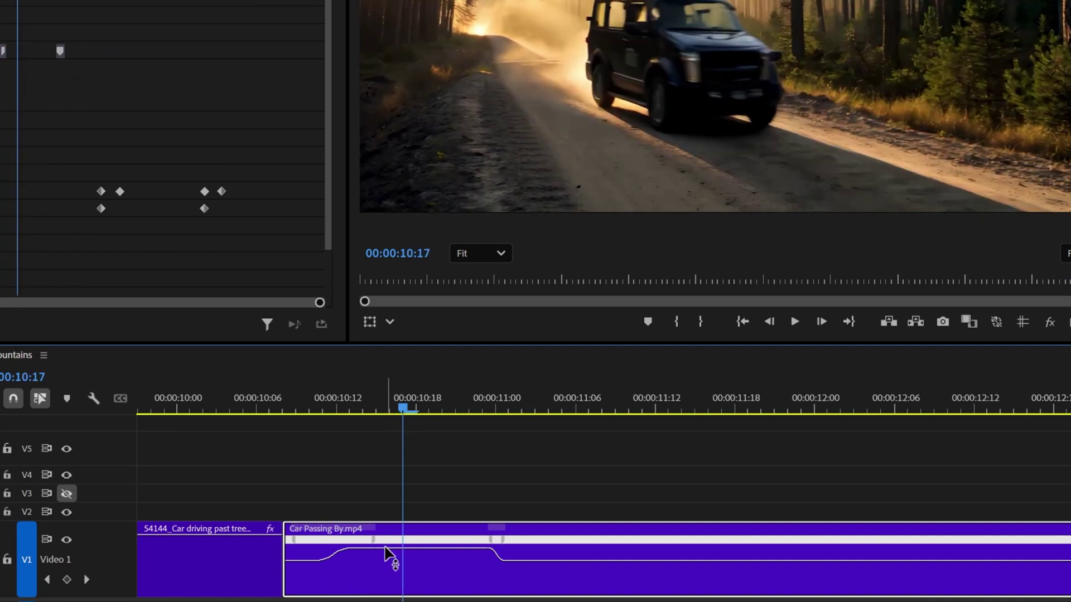
{"action": "key", "text": "space"}
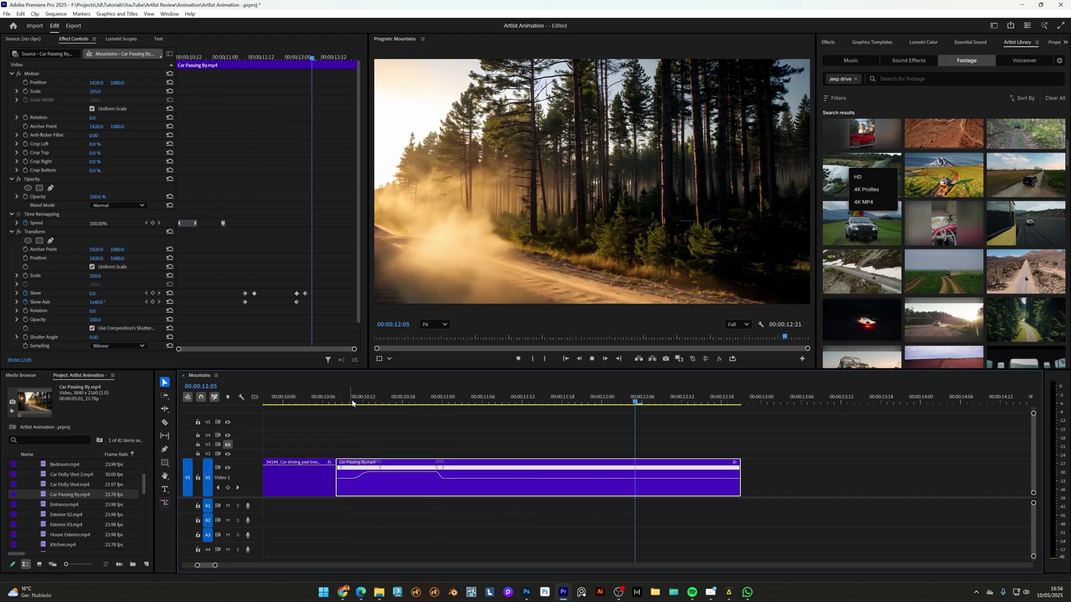
Fit the whole Mountains sequence in the timeline and preview the cuts from the car clips to the Exterior 03 house shot
{"action": "key", "text": "backslash"}
{"action": "left_click", "coordinate": [476, 401]}
{"action": "left_click_drag", "start_coordinate": [497, 400], "coordinate": [516, 400]}
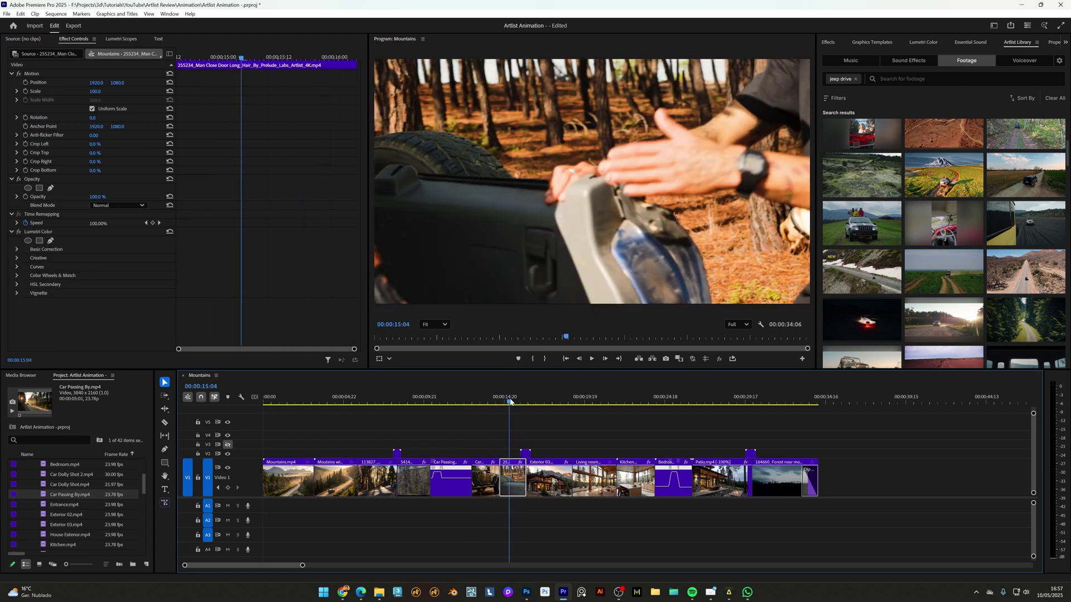
{"action": "left_click", "coordinate": [473, 400]}
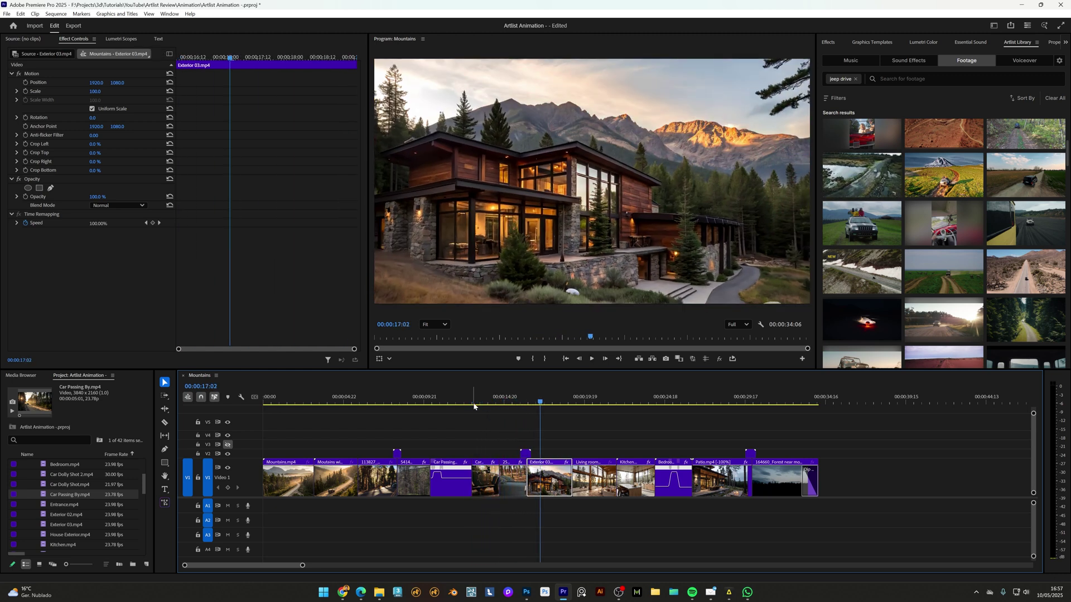
{"action": "key", "text": "Up"}
{"action": "key", "text": "space"}
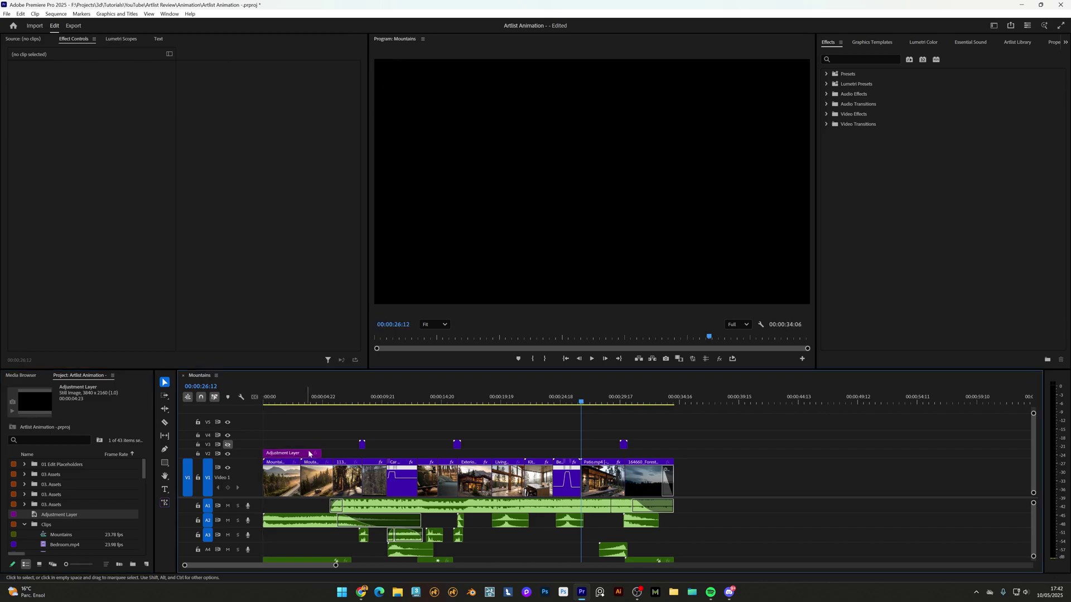
Extend the adjustment layer on V2 to the end of the last clip so it covers the whole sequence
{"action": "left_click_drag", "start_coordinate": [321, 450], "coordinate": [713, 448]}
{"action": "left_click_drag", "start_coordinate": [840, 343], "coordinate": [1009, 343]}
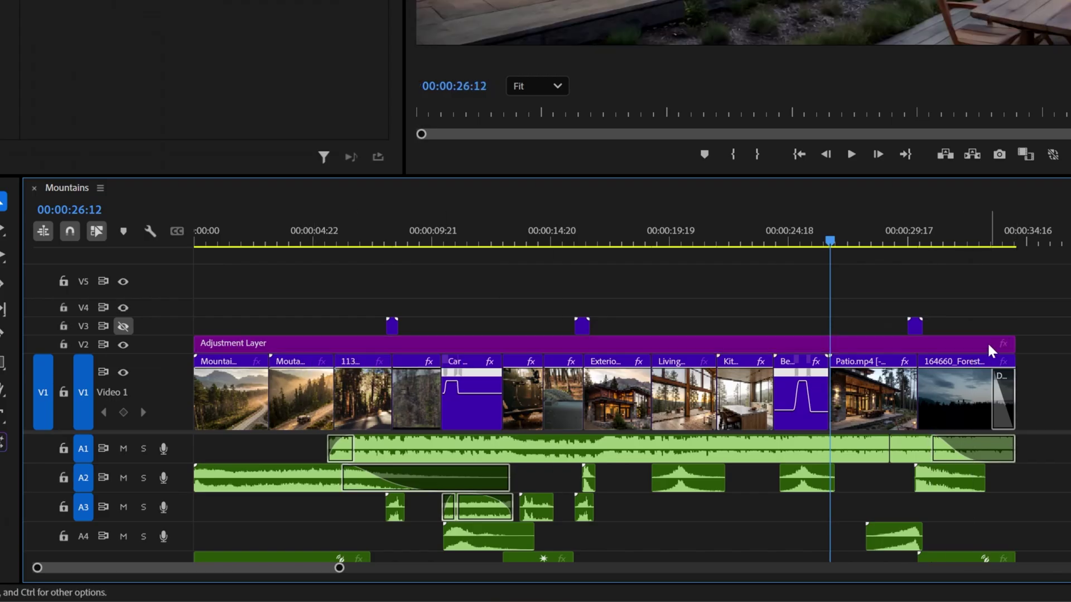
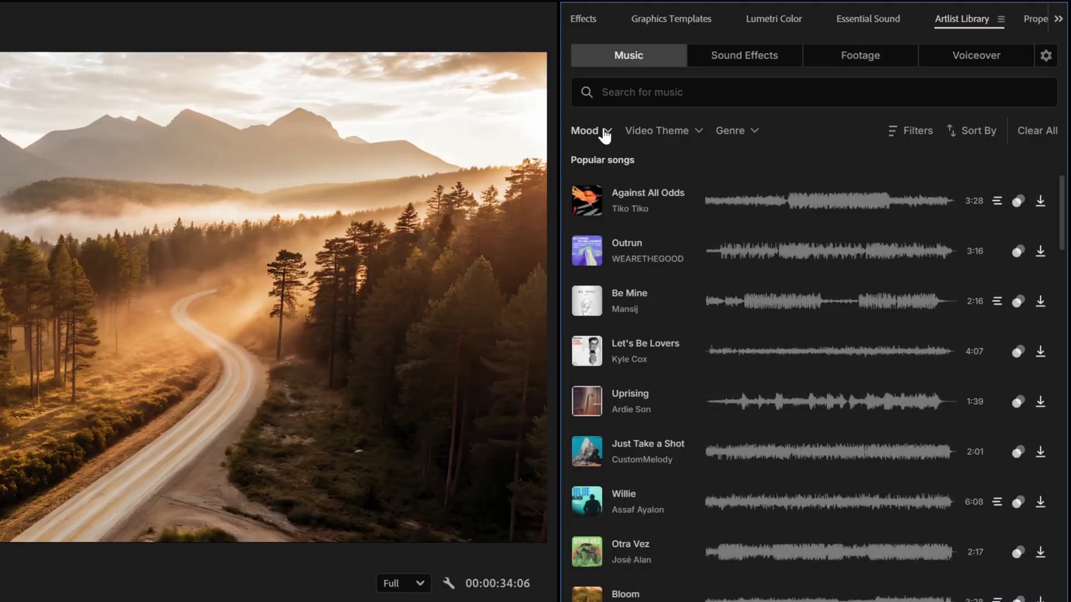
Filter the Artlist music by the video themes Drone Shots and Travel
{"action": "left_click", "coordinate": [606, 133]}
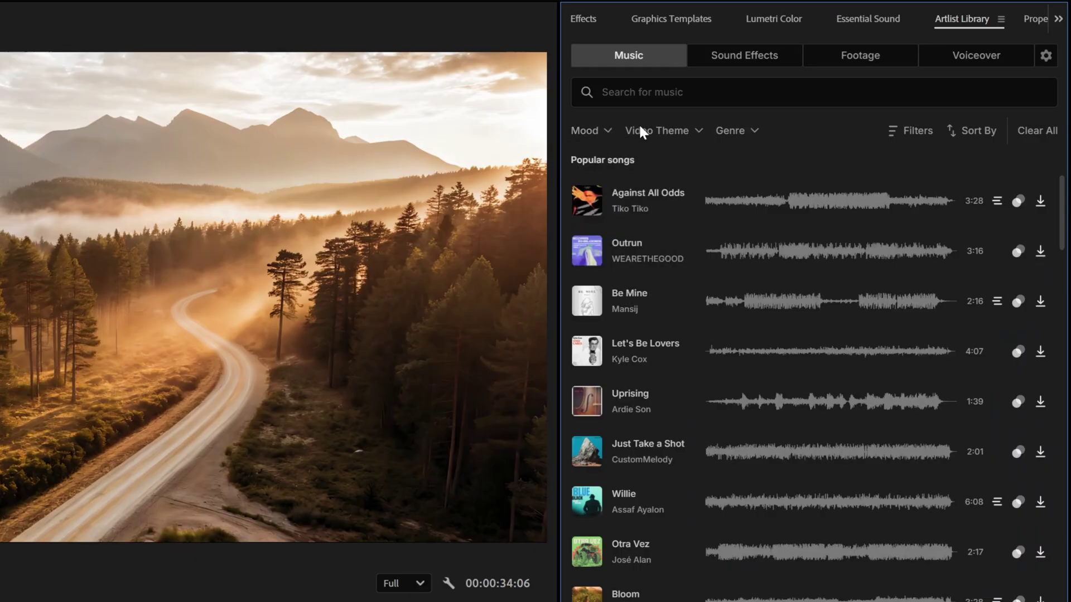
{"action": "left_click", "coordinate": [642, 131]}
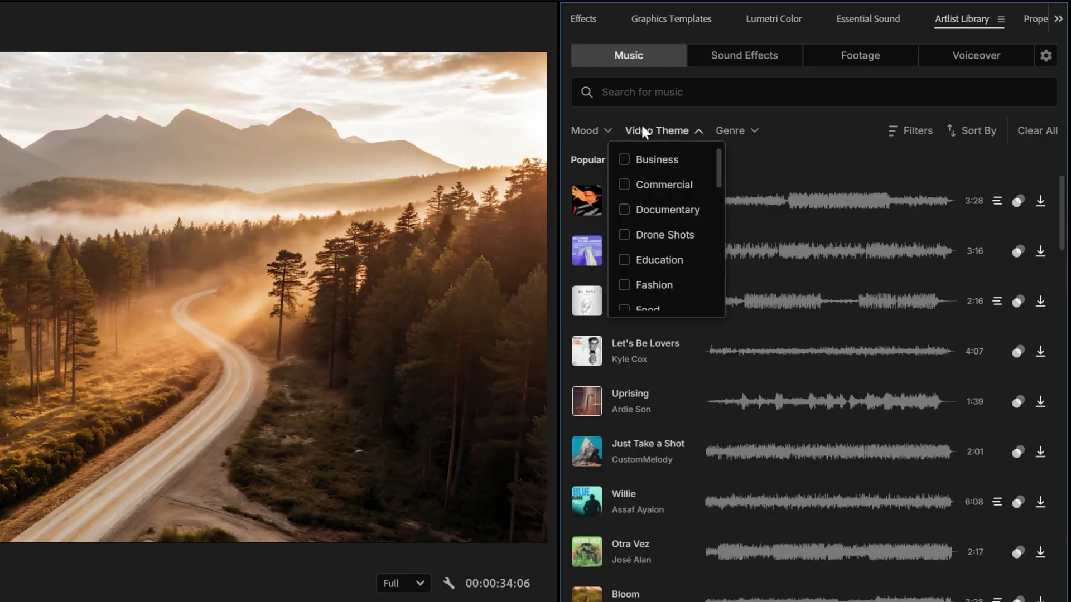
{"action": "left_click", "coordinate": [646, 130]}
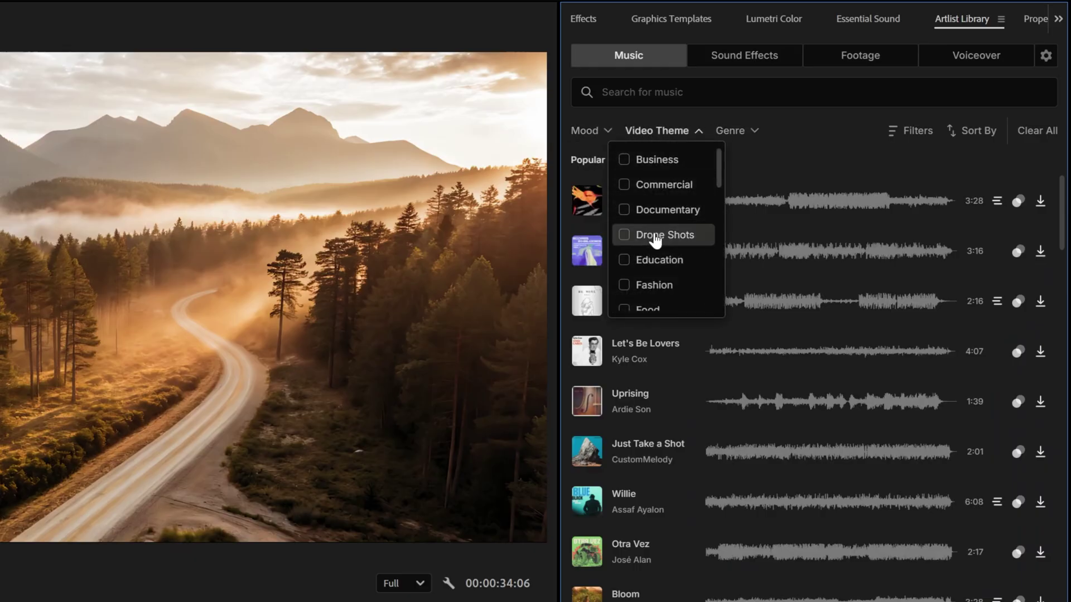
{"action": "left_click", "coordinate": [651, 235]}
{"action": "left_click_drag", "start_coordinate": [725, 171], "coordinate": [727, 275]}
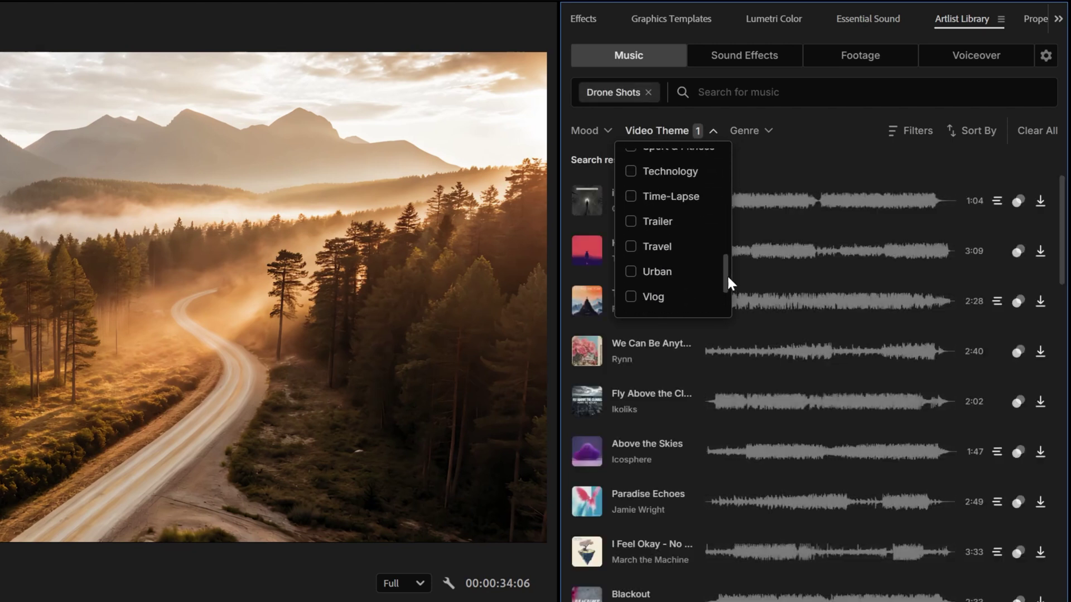
{"action": "left_click", "coordinate": [631, 247]}
{"action": "left_click", "coordinate": [862, 149]}
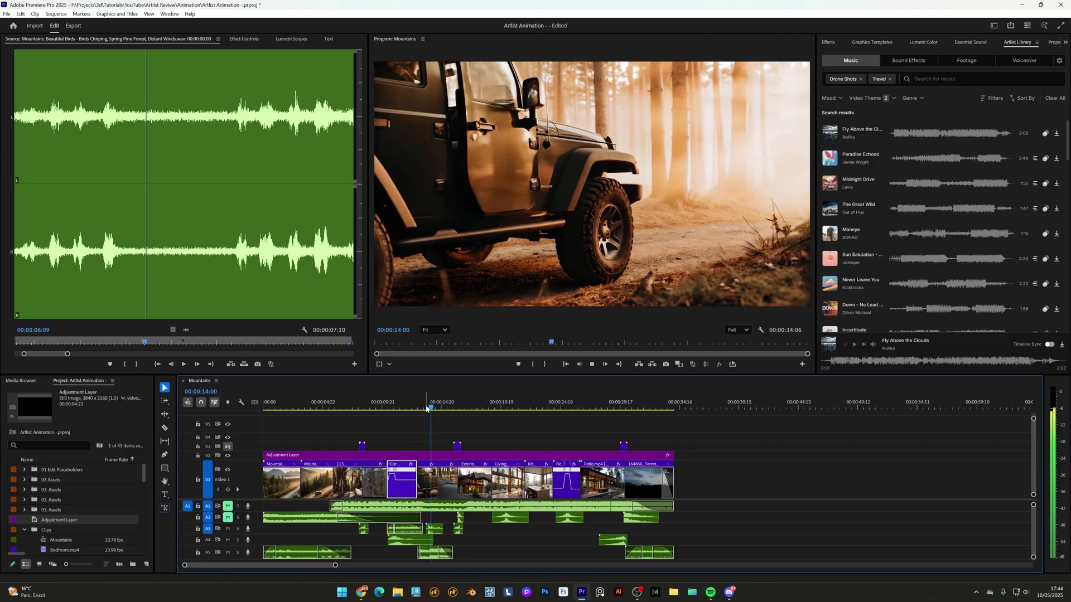
Play back the sequence with its sound effects, from the jeep shots through the house interiors to the patio clip
{"action": "mouse_move", "coordinate": [455, 411]}
{"action": "left_mouse_down"}
{"action": "mouse_move", "coordinate": [422, 411]}
{"action": "mouse_move", "coordinate": [451, 409]}
{"action": "left_mouse_up"}
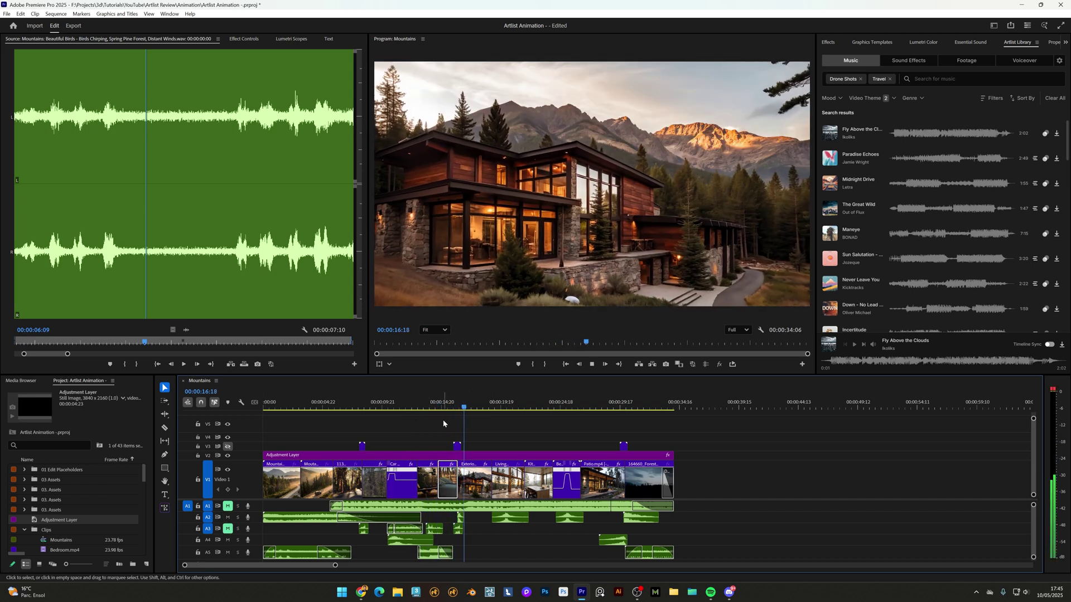
{"action": "key", "text": "space"}
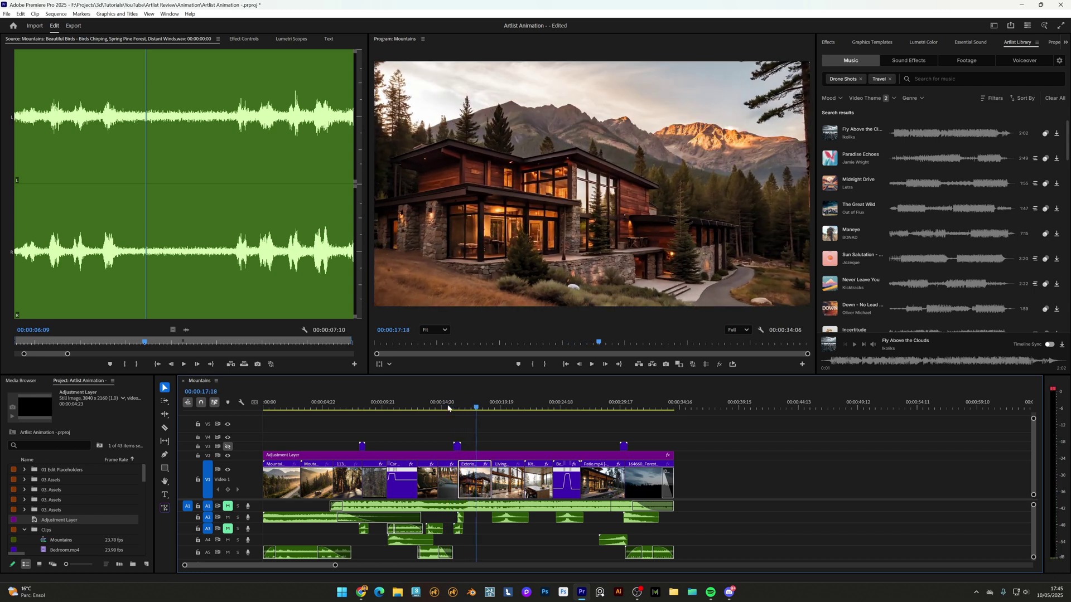
{"action": "key", "text": "space"}
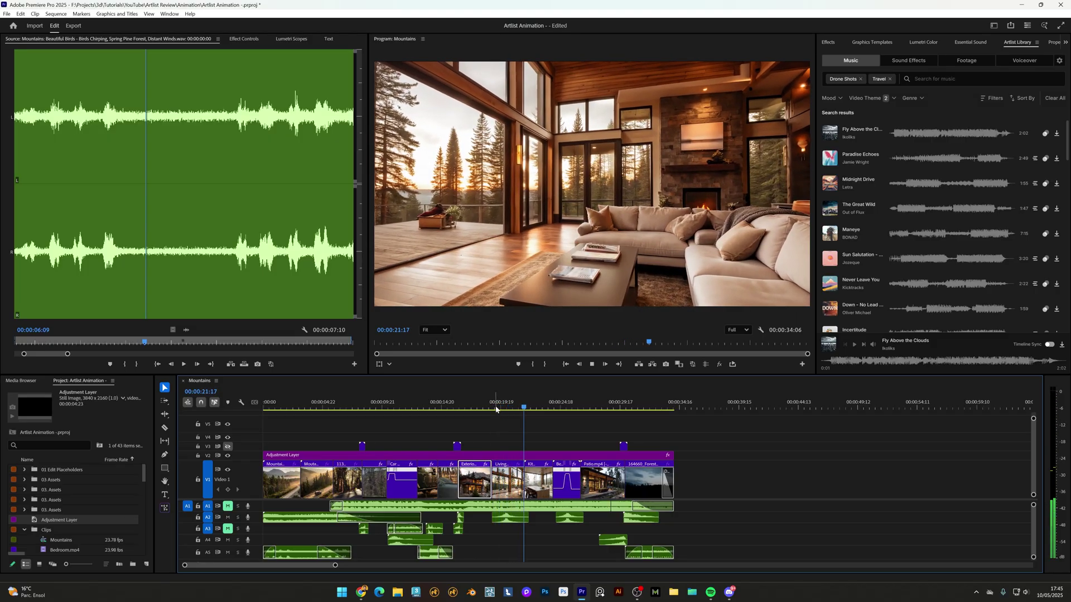
{"action": "left_click", "coordinate": [497, 410]}
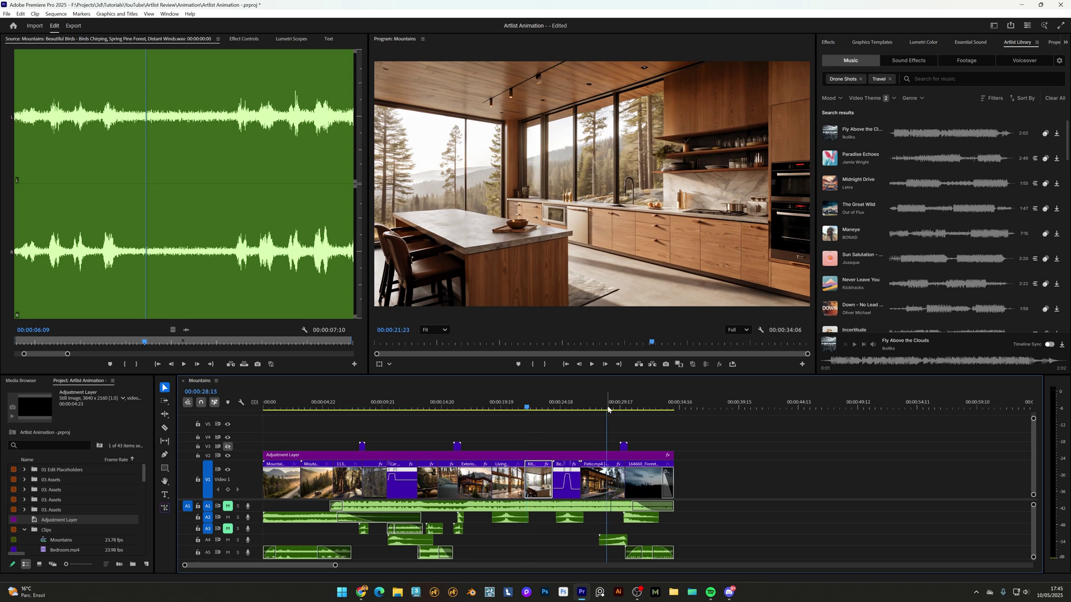
{"action": "left_click", "coordinate": [590, 409]}
{"action": "key", "text": "space"}
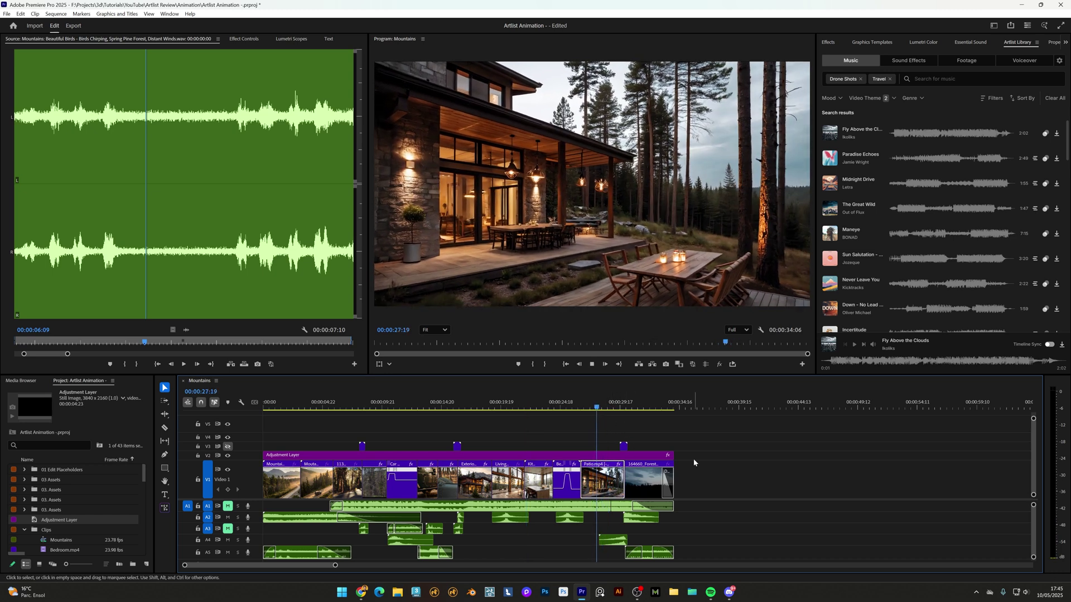